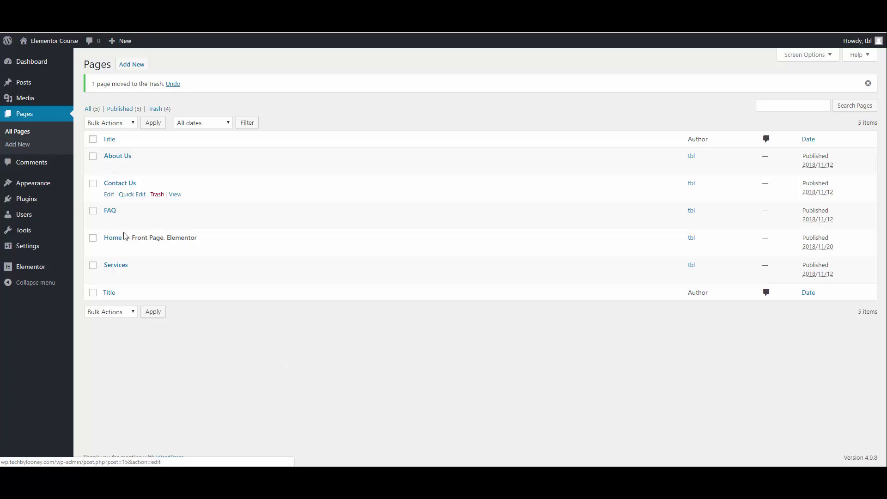
# Step: Open the Services page from All Pages and launch it with Elementor
pyautogui.click(119, 265)
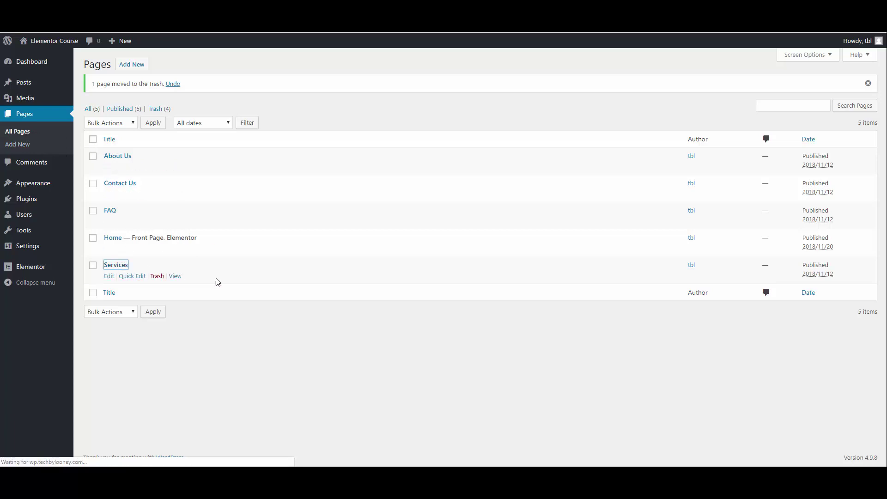
pyautogui.click(125, 132)
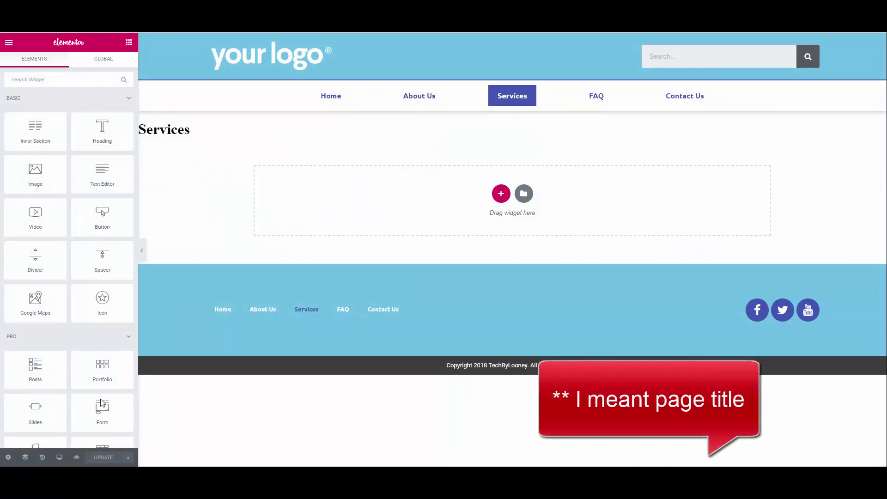
# Step: Switch on Hide Title in the Services page settings and start adding a new section
pyautogui.click(8, 458)
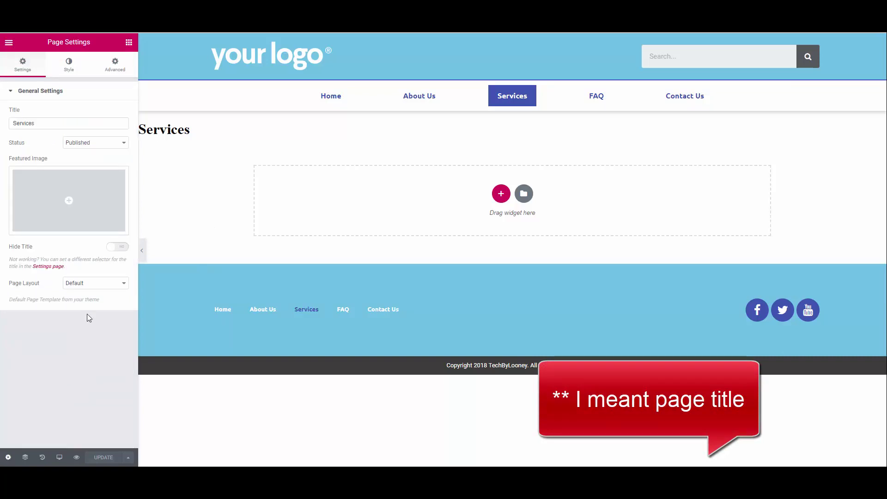
pyautogui.click(118, 247)
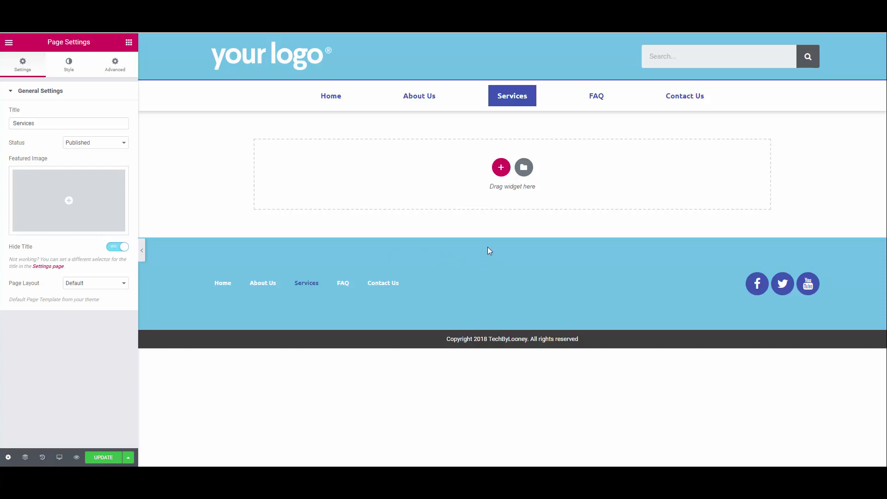
pyautogui.click(500, 168)
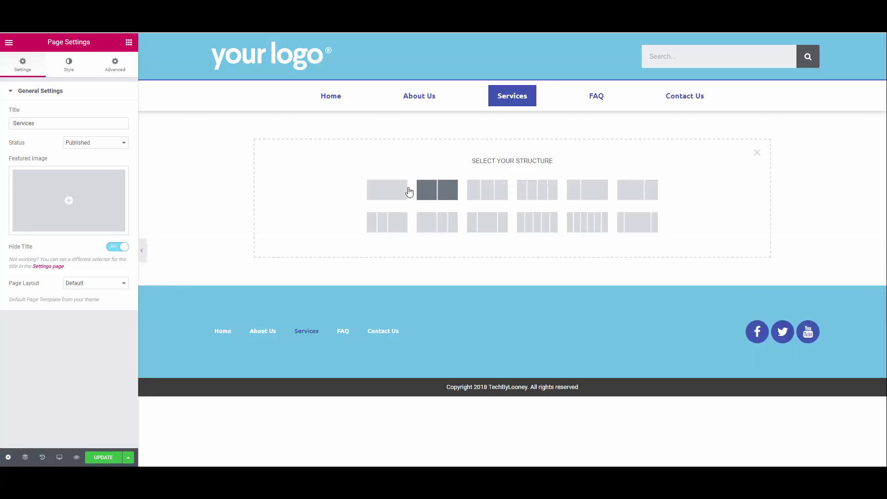
# Step: Add a one-column section with a minimum height of 200 px
pyautogui.click(390, 199)
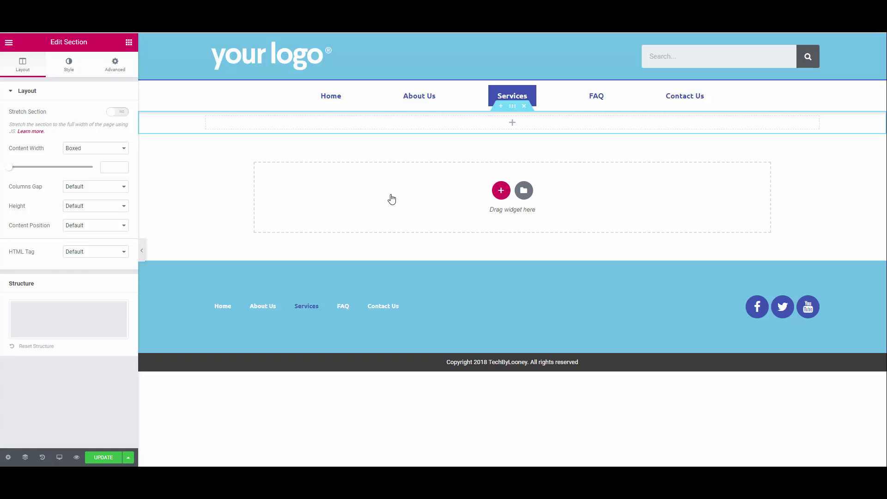
pyautogui.click(65, 206)
pyautogui.click(87, 225)
pyautogui.doubleClick(108, 238)
pyautogui.write('200')
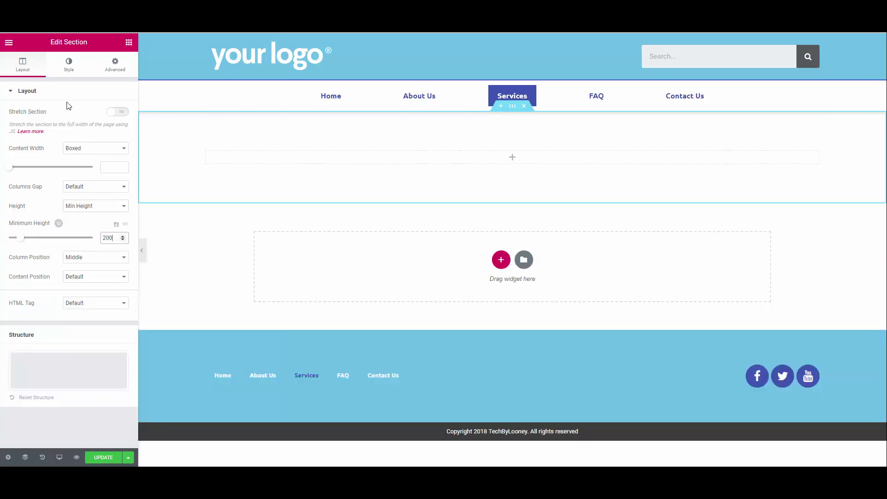
# Step: Give the section a classic slide2.jpg background positioned Bottom Center
pyautogui.click(69, 65)
pyautogui.click(71, 133)
pyautogui.click(69, 217)
pyautogui.click(55, 157)
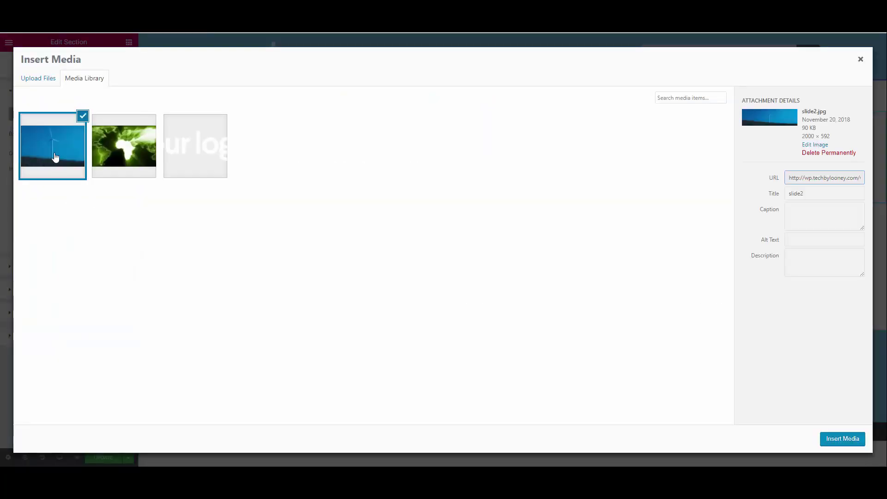
pyautogui.click(840, 440)
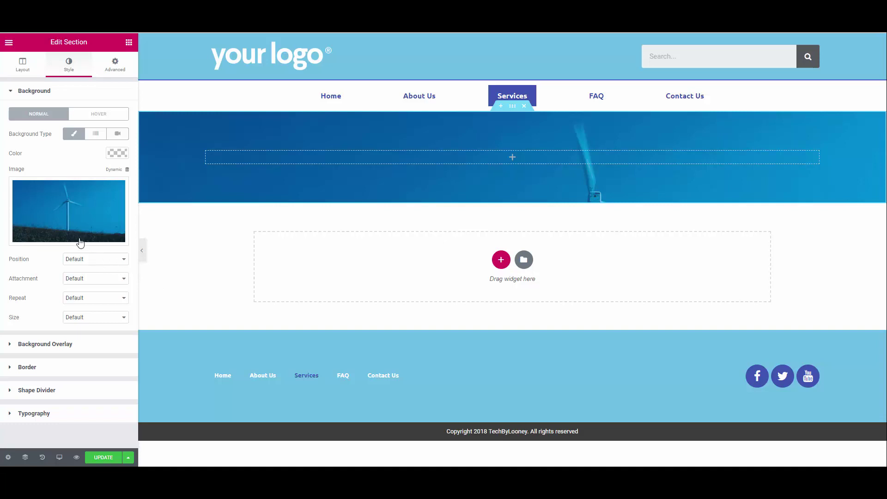
pyautogui.click(87, 259)
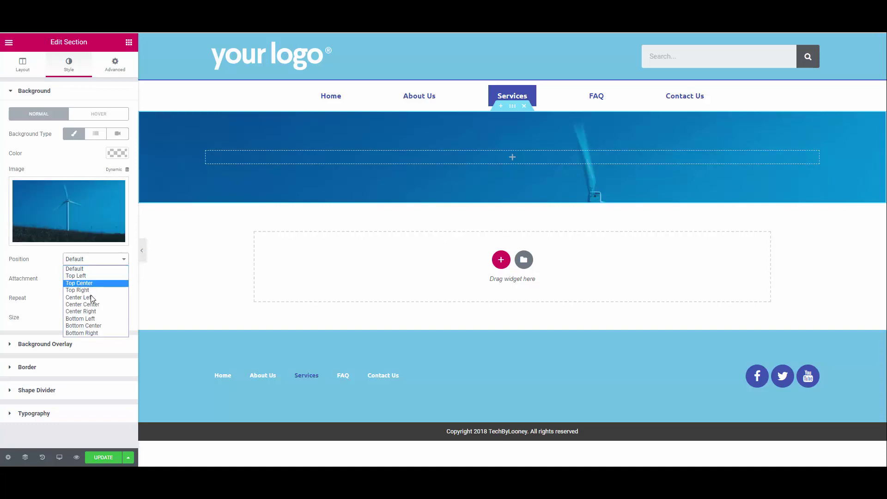
pyautogui.click(87, 324)
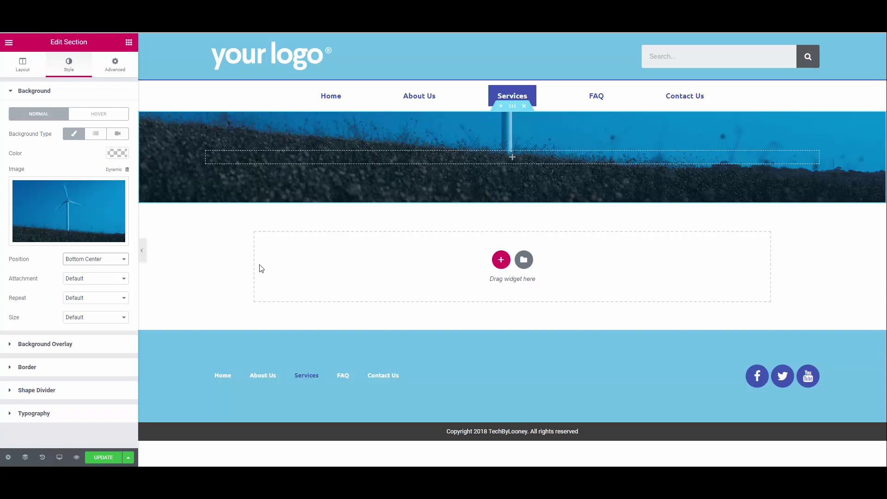
pyautogui.click(131, 47)
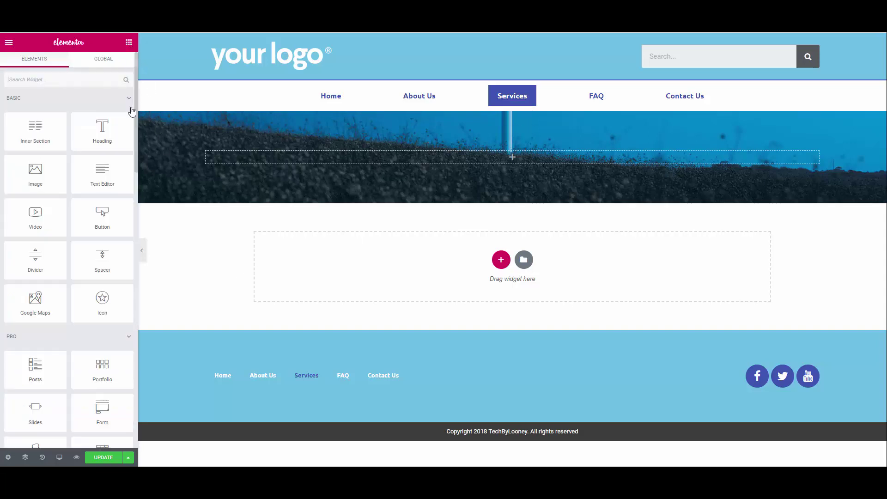
# Step: Add a centre-aligned Heading reading 'Our Services' inside the banner
pyautogui.moveTo(97, 138); pyautogui.dragTo(458, 157)
pyautogui.tripleClick(12, 121)
pyautogui.write('Our Services')
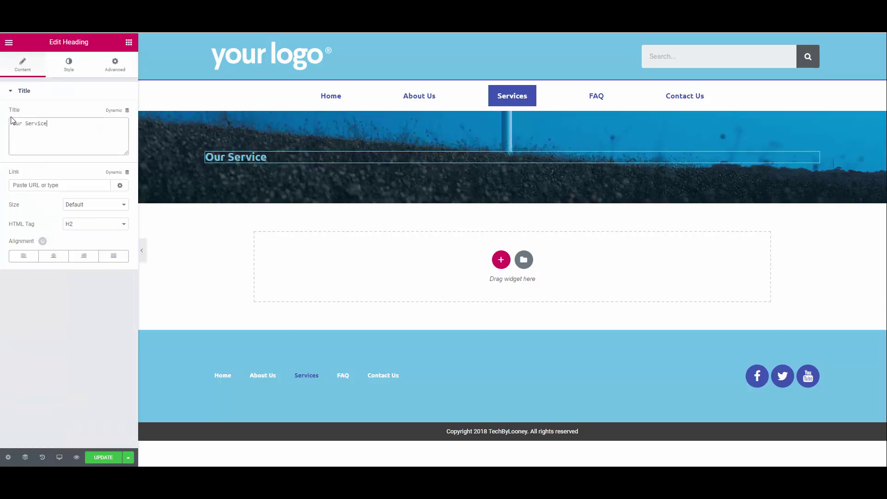
pyautogui.click(54, 256)
# Step: Style the heading with white text and a 49 px font size
pyautogui.click(68, 65)
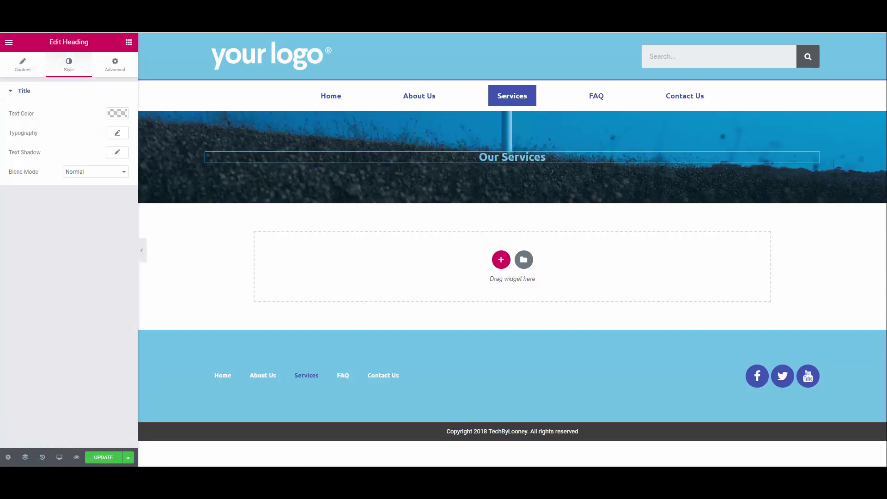
pyautogui.click(117, 113)
pyautogui.click(93, 227)
pyautogui.click(117, 133)
pyautogui.moveTo(25, 190); pyautogui.dragTo(35, 192)
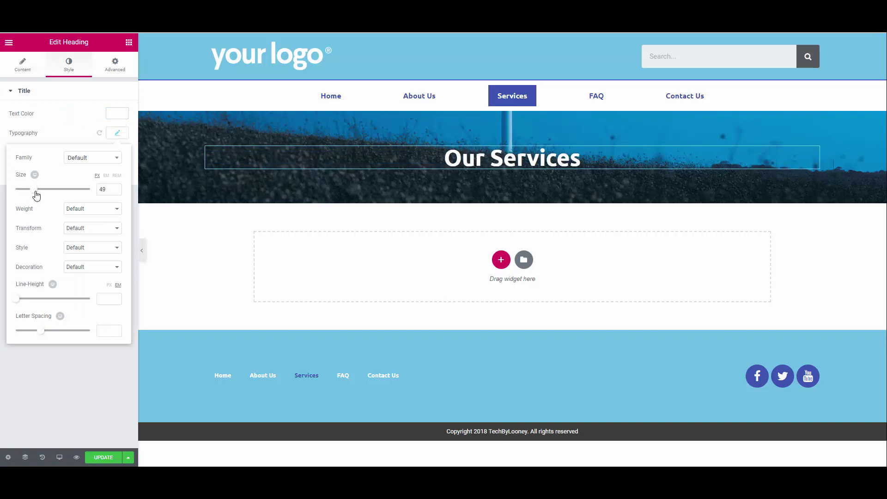
pyautogui.click(78, 360)
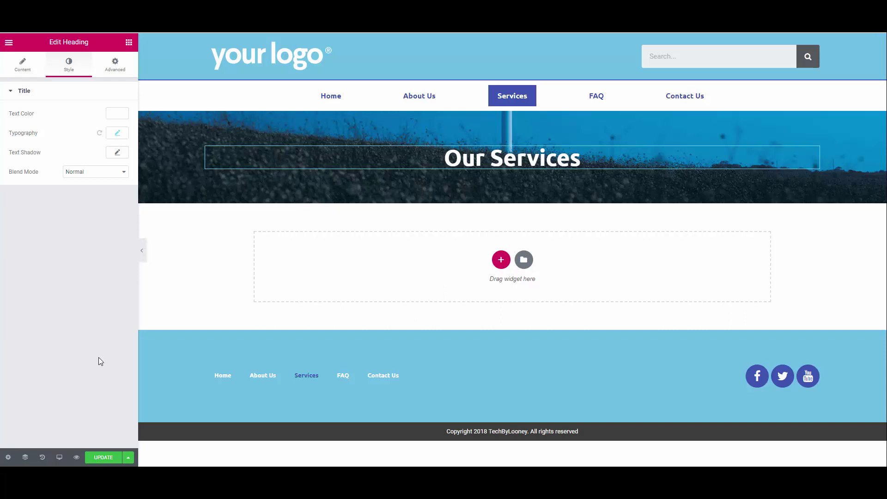
pyautogui.click(129, 42)
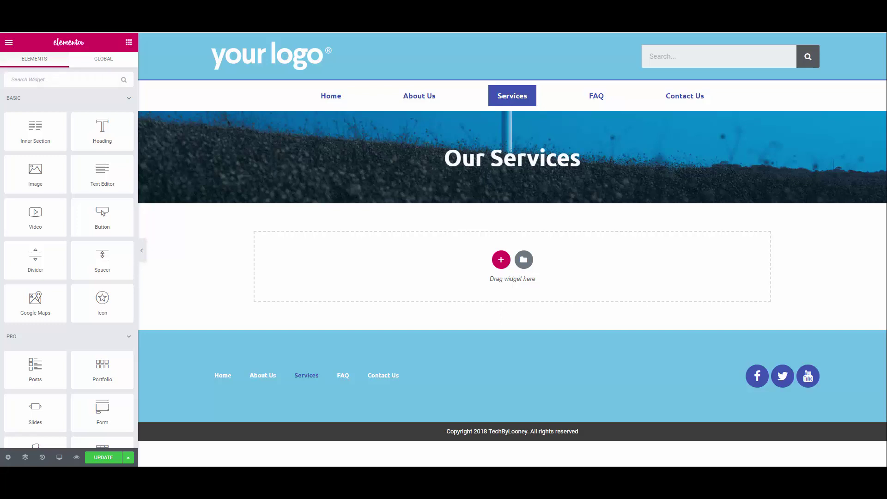
# Step: Add a Text Editor block beneath the banner
pyautogui.moveTo(102, 174); pyautogui.dragTo(221, 203)
pyautogui.click(129, 42)
pyautogui.scroll(-1, 96, 228)
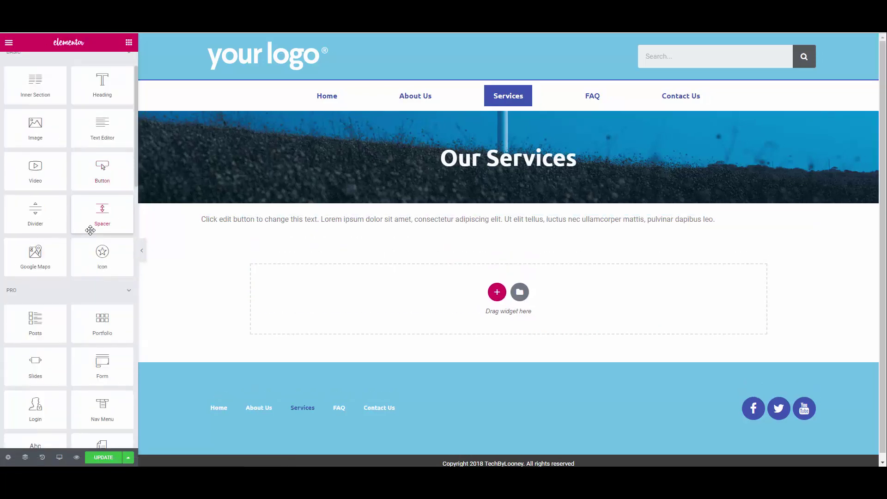
pyautogui.rightClick(513, 294)
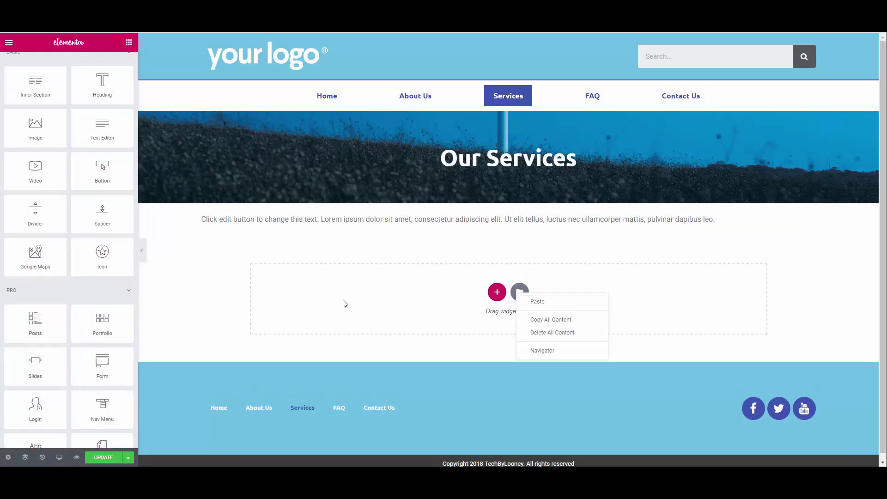
pyautogui.click(344, 301)
pyautogui.scroll(2, 70, 185)
# Step: Add a Flip Box below the text and duplicate its column for more service boxes
pyautogui.click(55, 79)
pyautogui.write('flip')
pyautogui.moveTo(34, 109); pyautogui.dragTo(462, 249)
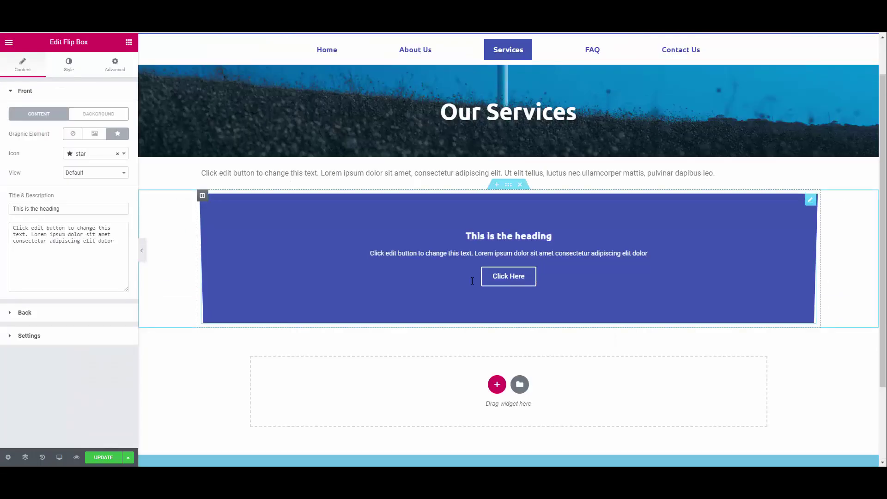
pyautogui.rightClick(204, 194)
pyautogui.click(233, 215)
pyautogui.hotkey('ctrl', 'd')
pyautogui.click(129, 42)
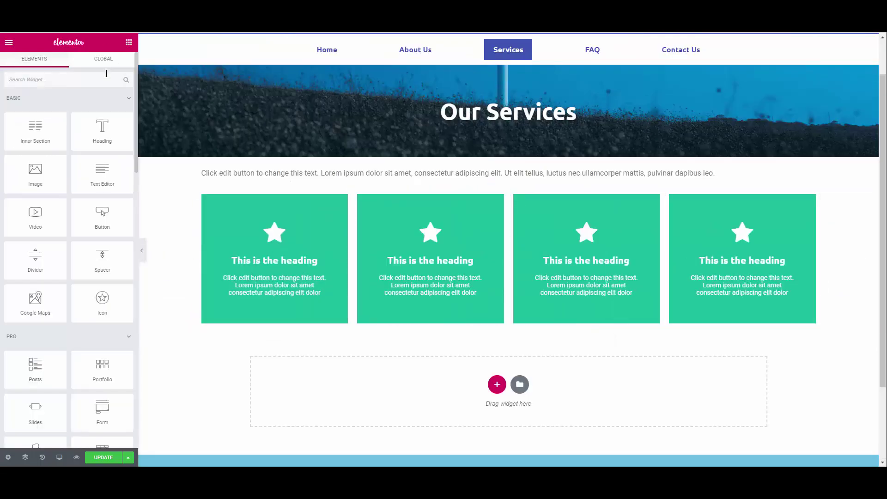
# Step: Add a Testimonial Carousel below the flip boxes, followed by a Heading
pyautogui.click(89, 80)
pyautogui.write('testimo')
pyautogui.moveTo(102, 111); pyautogui.dragTo(440, 370)
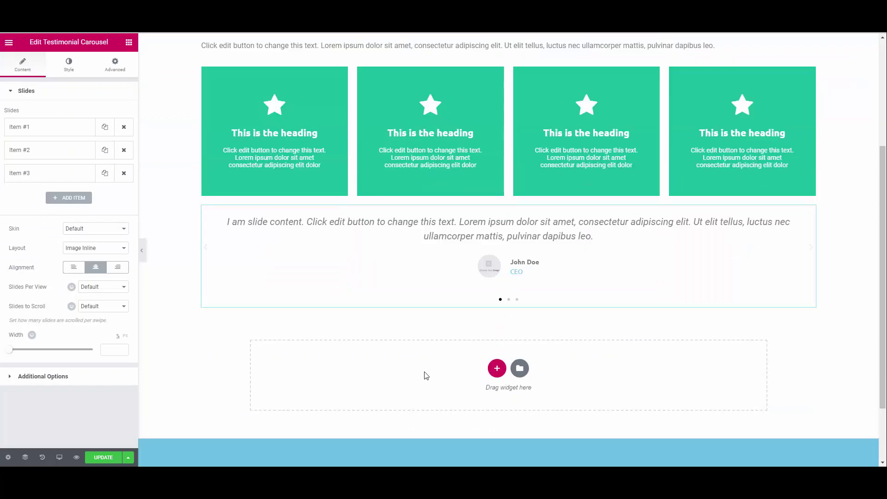
pyautogui.click(129, 42)
pyautogui.moveTo(102, 131); pyautogui.dragTo(508, 369)
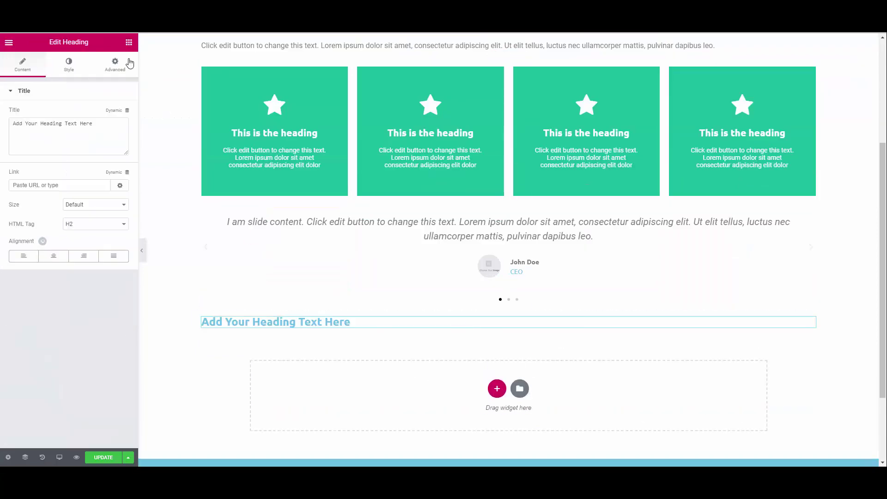
# Step: Add a Counter below the heading, then delete its section again
pyautogui.click(129, 42)
pyautogui.click(74, 81)
pyautogui.write('con')
pyautogui.press('BackSpace')
pyautogui.write('unter')
pyautogui.moveTo(35, 104); pyautogui.dragTo(451, 382)
pyautogui.scroll(-2, 451, 382)
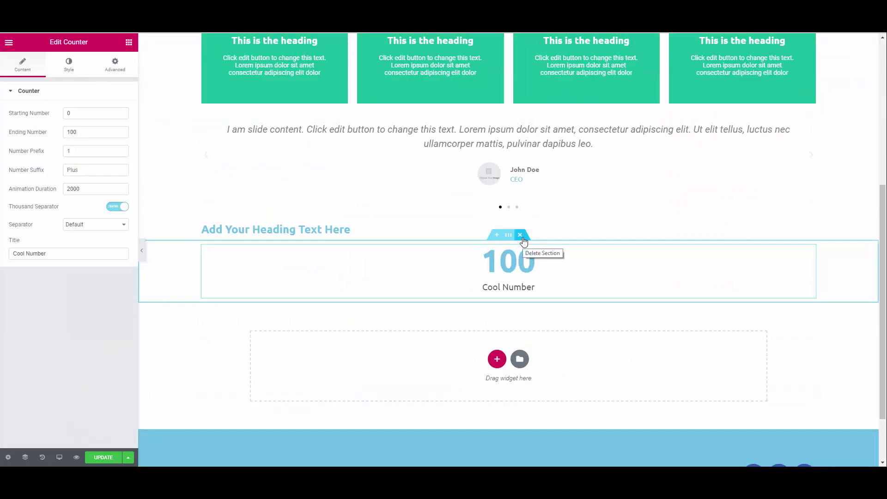
pyautogui.click(524, 251)
# Step: Place a Countdown timer on the page with a Button widget beneath it
pyautogui.write('count')
pyautogui.moveTo(101, 104); pyautogui.dragTo(508, 305)
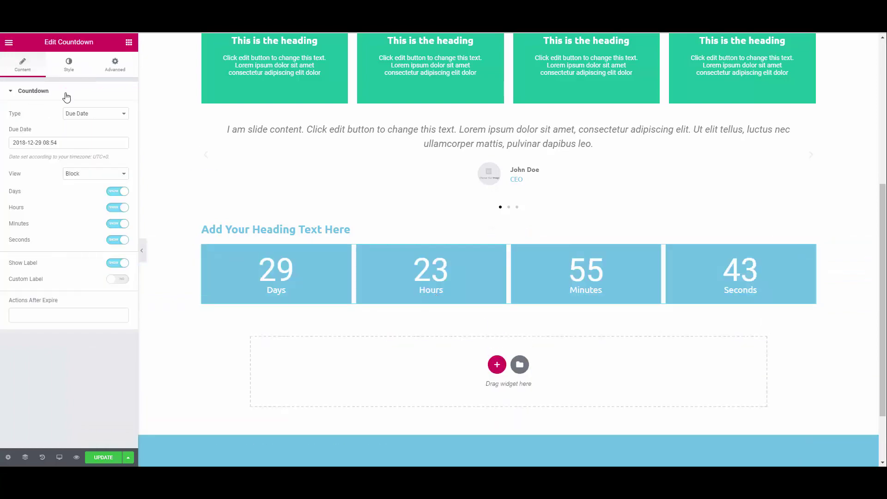
pyautogui.click(129, 42)
pyautogui.moveTo(102, 217); pyautogui.dragTo(485, 402)
pyautogui.scroll(4, 438, 402)
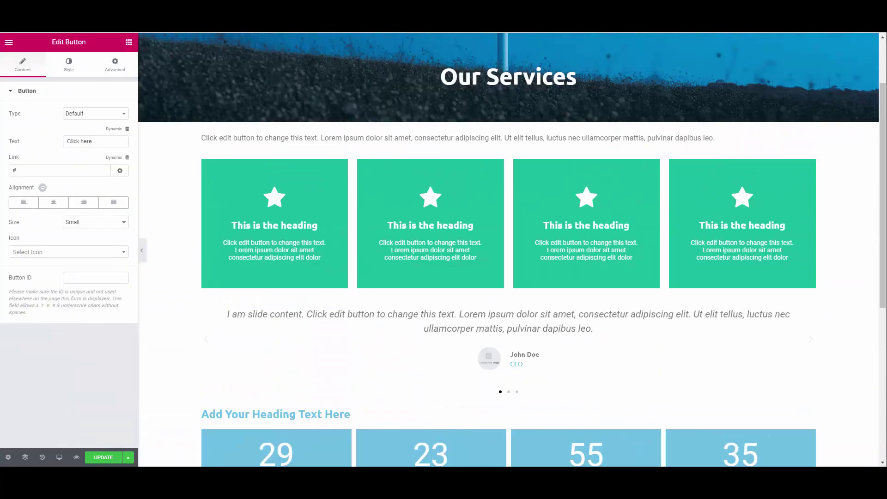
pyautogui.click(508, 150)
pyautogui.scroll(-2, 462, 231)
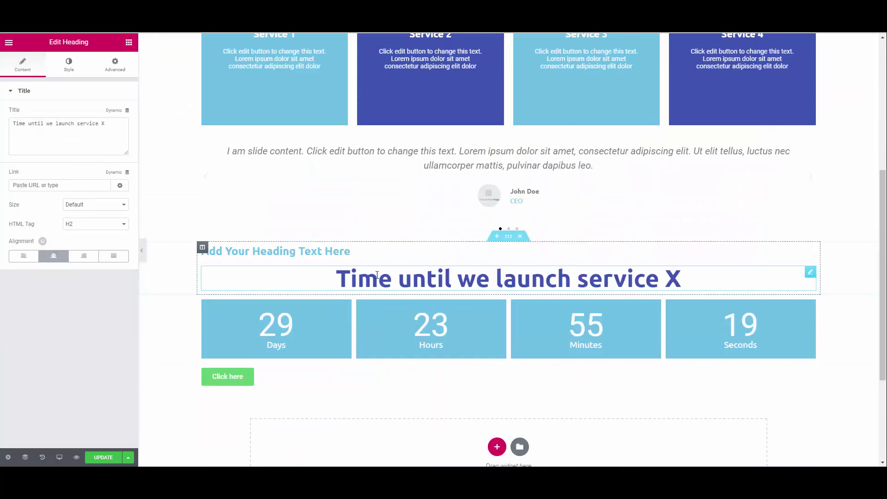
# Step: Delete the placeholder heading near the countdown
pyautogui.rightClick(739, 236)
pyautogui.click(761, 358)
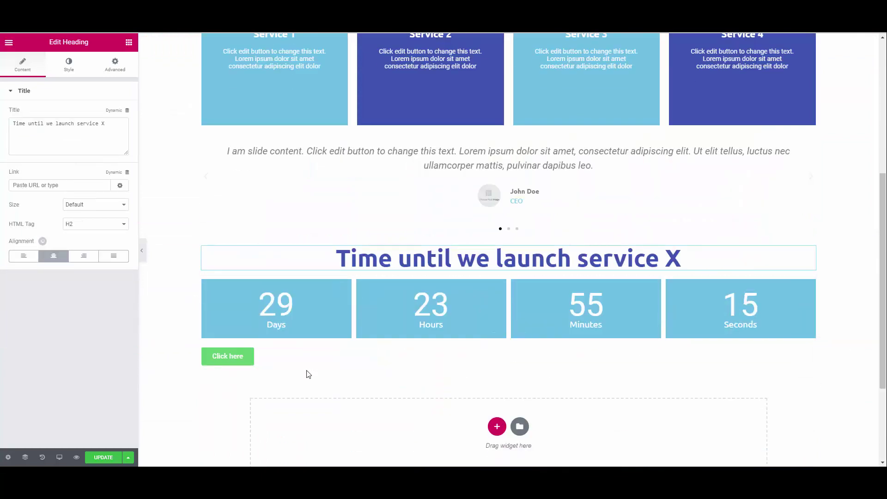
pyautogui.click(286, 347)
pyautogui.click(68, 65)
pyautogui.click(23, 65)
# Step: Centre the Click here button and relabel it 'Get Notified'
pyautogui.click(227, 355)
pyautogui.click(54, 202)
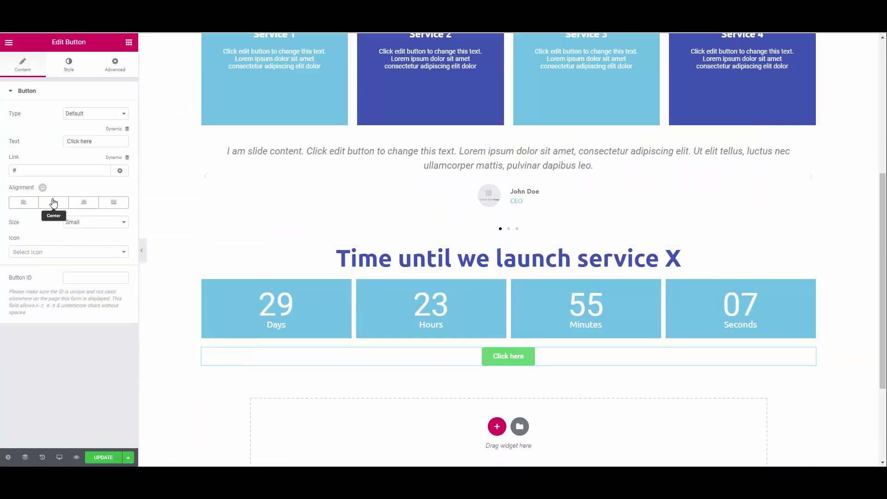
pyautogui.click(88, 114)
pyautogui.click(75, 123)
pyautogui.moveTo(92, 142); pyautogui.dragTo(43, 144)
pyautogui.write('Get Notified')
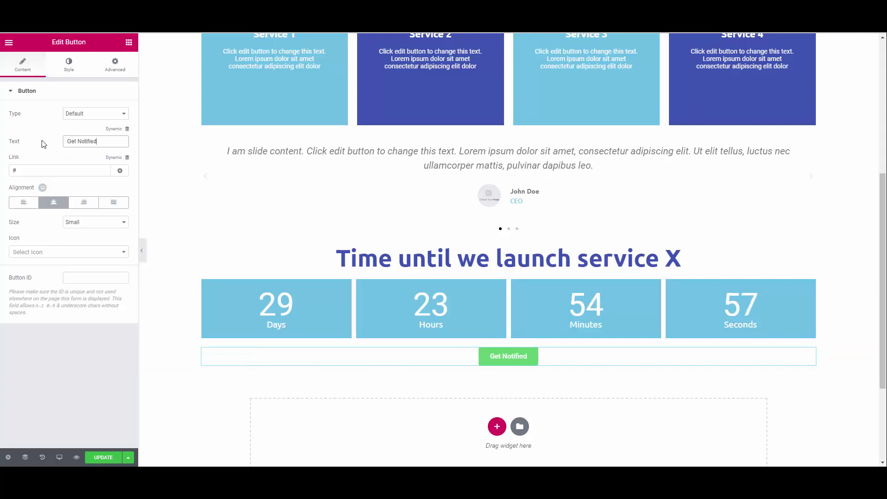
# Step: Set the countdown section's top margin to 50 in Advanced settings
pyautogui.click(115, 65)
pyautogui.click(171, 358)
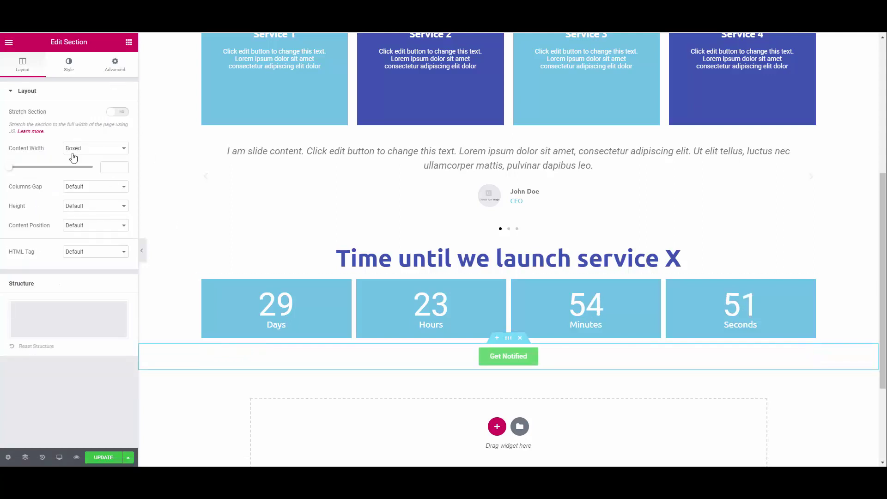
pyautogui.click(115, 65)
pyautogui.click(508, 269)
pyautogui.click(115, 65)
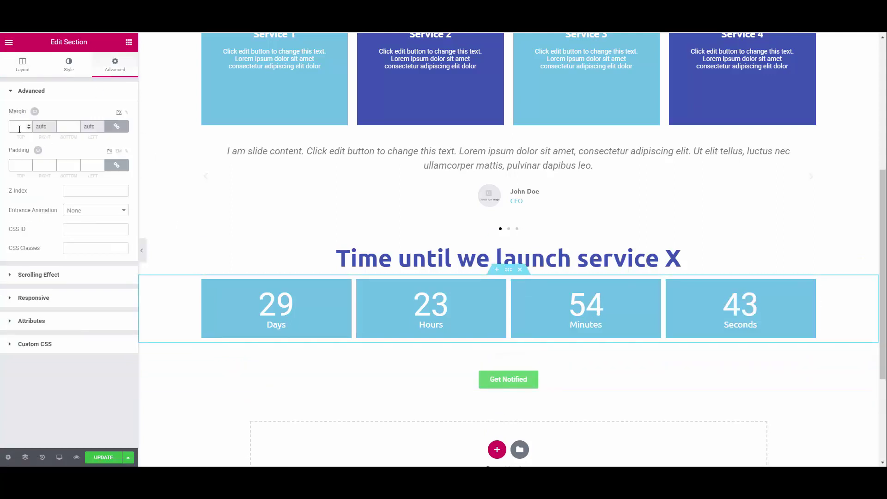
pyautogui.click(11, 125)
pyautogui.write('50')
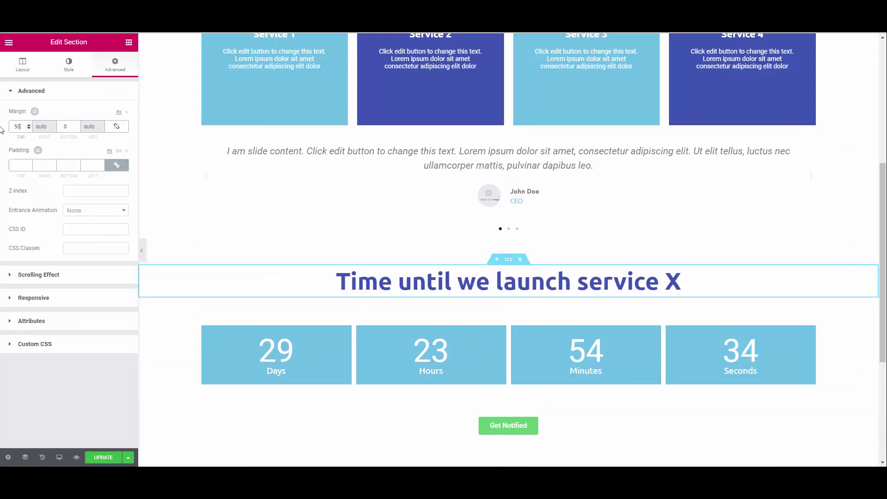
pyautogui.scroll(2, 509, 127)
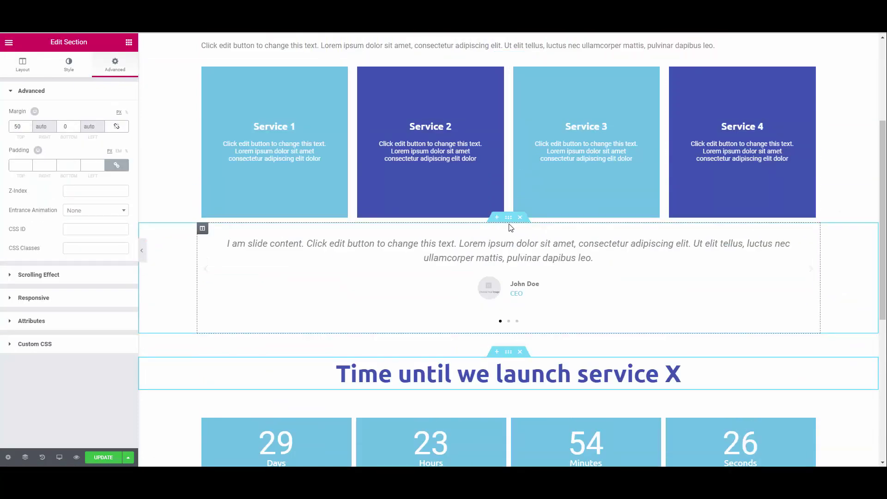
# Step: Centre-align the services intro text
pyautogui.rightClick(507, 219)
pyautogui.press('Escape')
pyautogui.scroll(3, 508, 231)
pyautogui.click(508, 195)
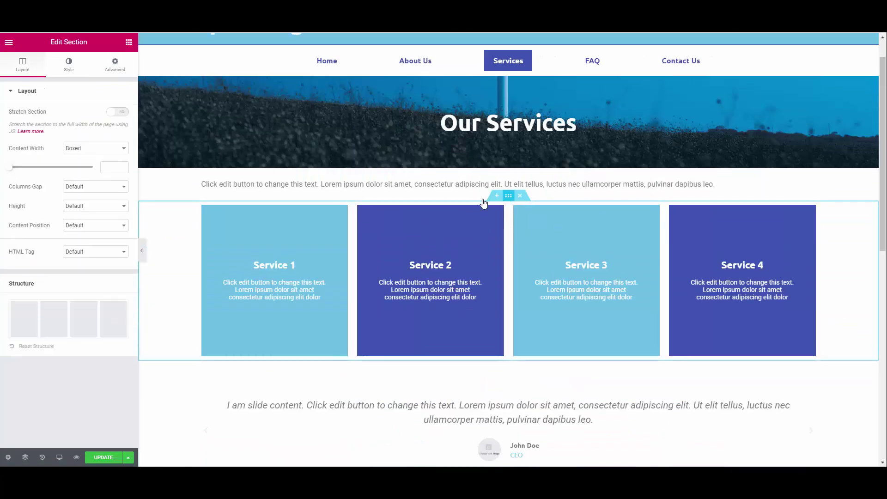
pyautogui.click(115, 65)
pyautogui.click(515, 184)
pyautogui.click(69, 64)
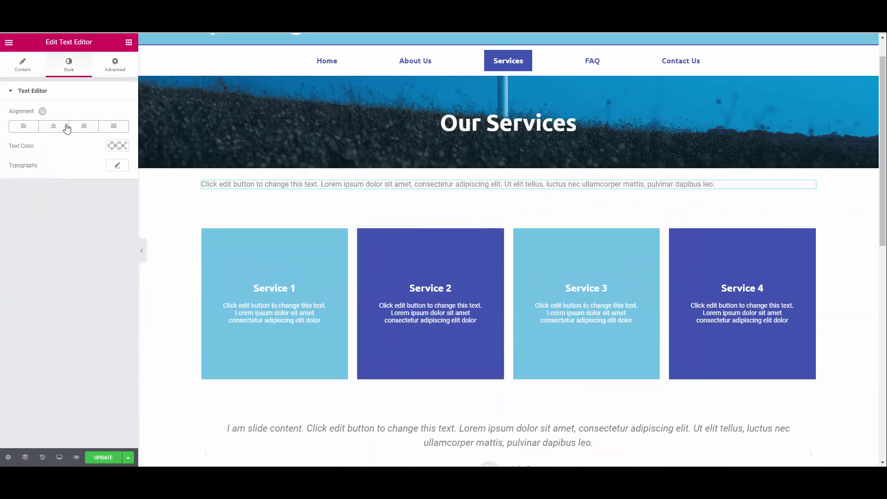
pyautogui.click(53, 126)
# Step: Give the intro text's section an unlinked top margin of 50
pyautogui.click(508, 163)
pyautogui.click(115, 64)
pyautogui.click(117, 126)
pyautogui.click(23, 126)
pyautogui.write('50')
pyautogui.click(23, 67)
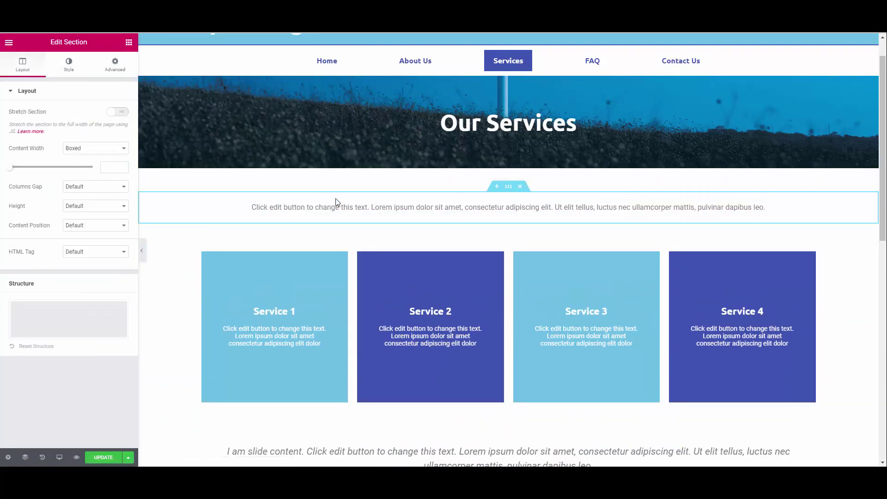
# Step: Replace the intro paragraph with 'We offer xyz services for all industries. We can also do abc and d'
pyautogui.click(334, 205)
pyautogui.tripleClick(69, 196)
pyautogui.write('We offer xyz services for all in')
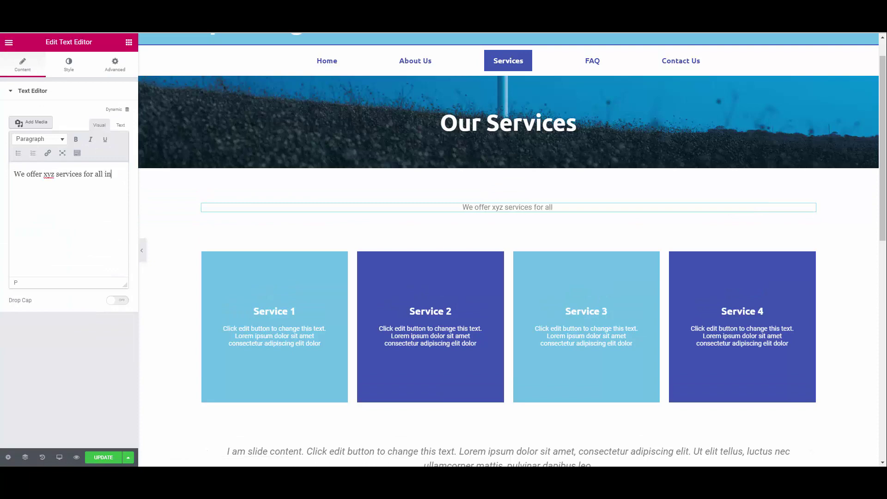
pyautogui.write('dustries. We can also do abc and d')
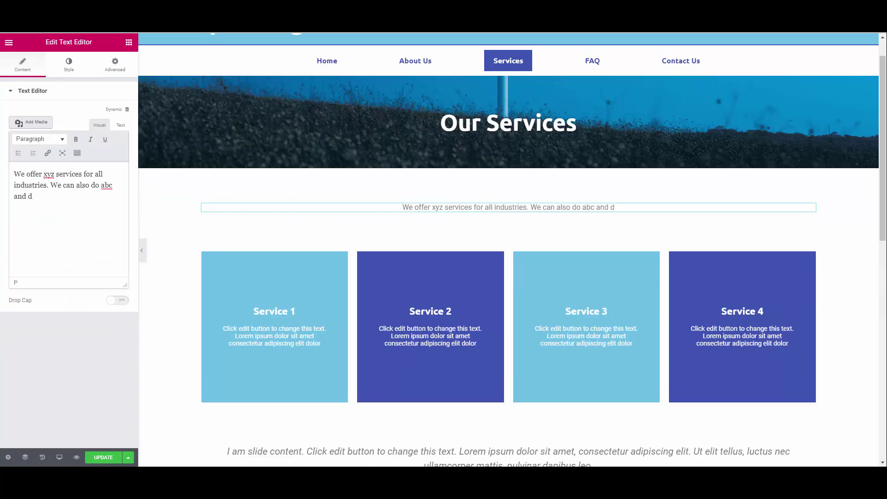
pyautogui.scroll(-6, 461, 190)
# Step: Change the testimonial text to 'Best service we have ever received!'
pyautogui.click(461, 189)
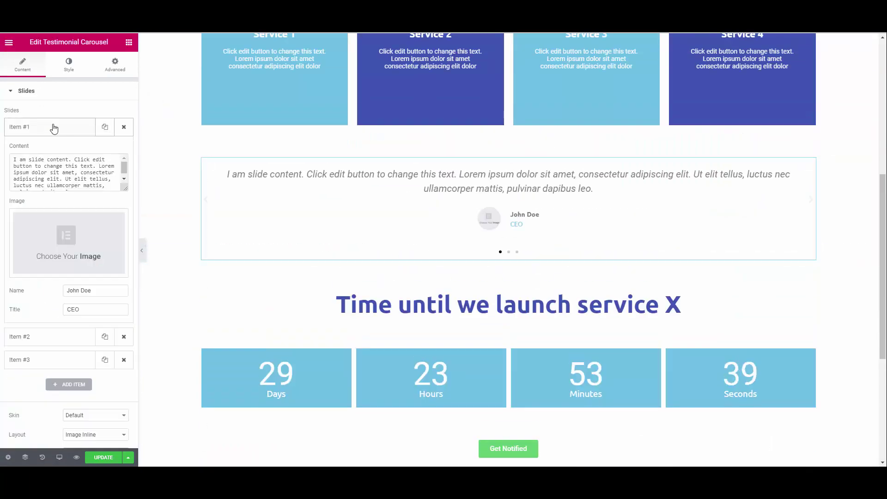
pyautogui.write('Best service we have ever received!')
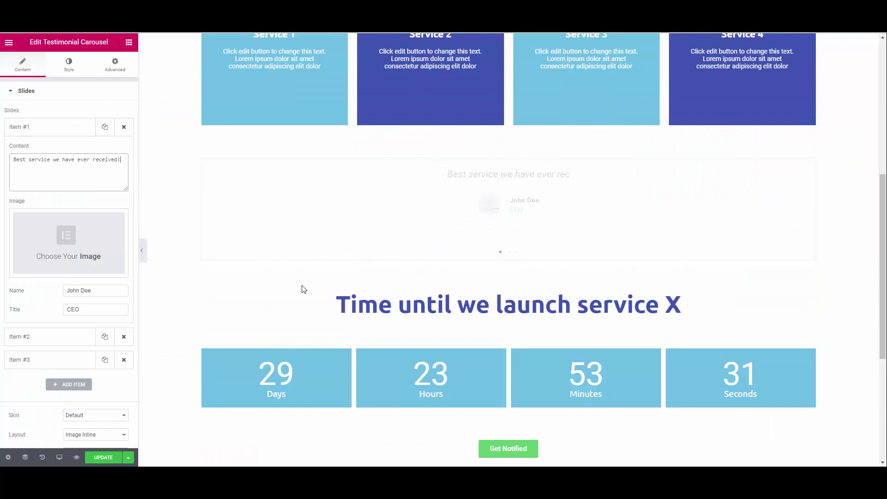
pyautogui.scroll(-3, 372, 341)
# Step: Give the Get Notified button a dark blue background and light blue #6ec1e4 on hover
pyautogui.click(500, 318)
pyautogui.click(117, 172)
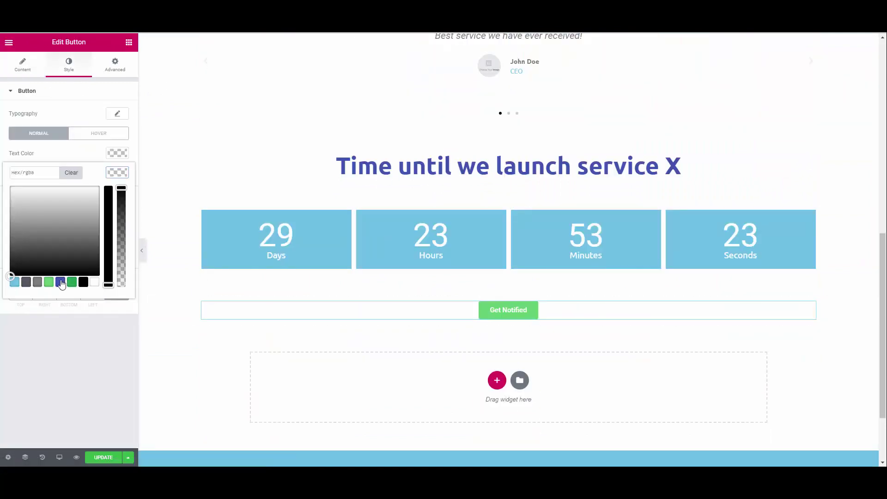
pyautogui.click(60, 282)
pyautogui.click(65, 279)
pyautogui.click(98, 133)
pyautogui.click(117, 173)
pyautogui.click(14, 282)
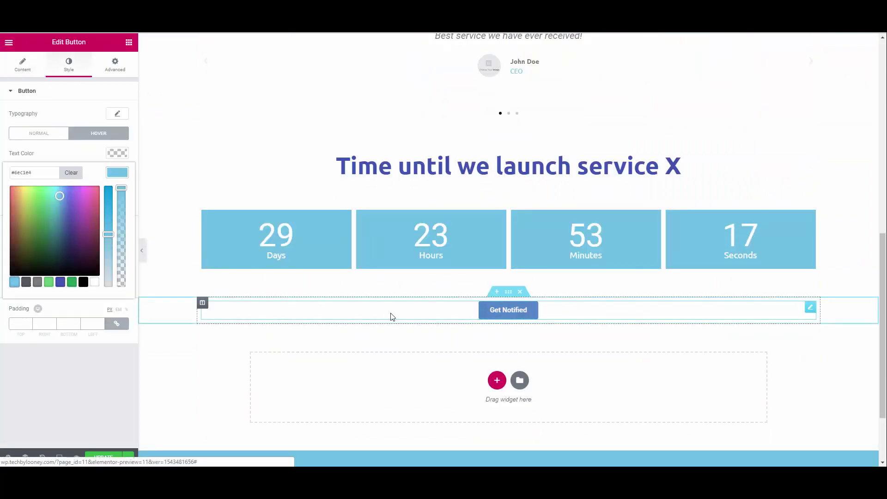
pyautogui.click(71, 79)
# Step: Set the Get Notified button size to Large
pyautogui.click(22, 65)
pyautogui.click(96, 222)
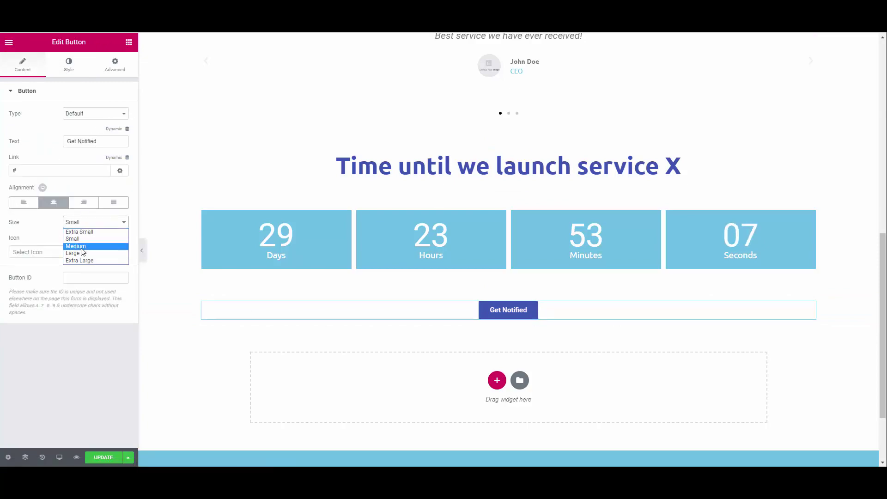
pyautogui.click(78, 252)
pyautogui.scroll(4, 327, 362)
pyautogui.scroll(-3, 326, 365)
pyautogui.scroll(1, 296, 360)
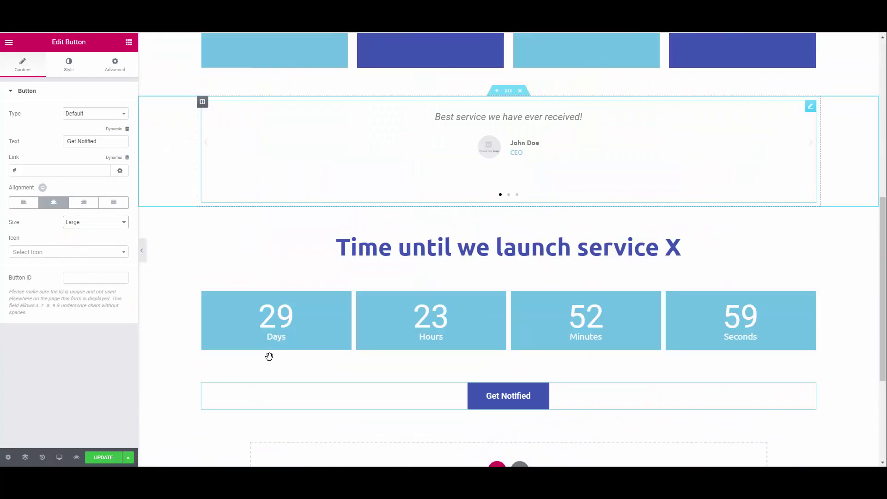
pyautogui.scroll(-4, 275, 364)
pyautogui.scroll(10, 275, 364)
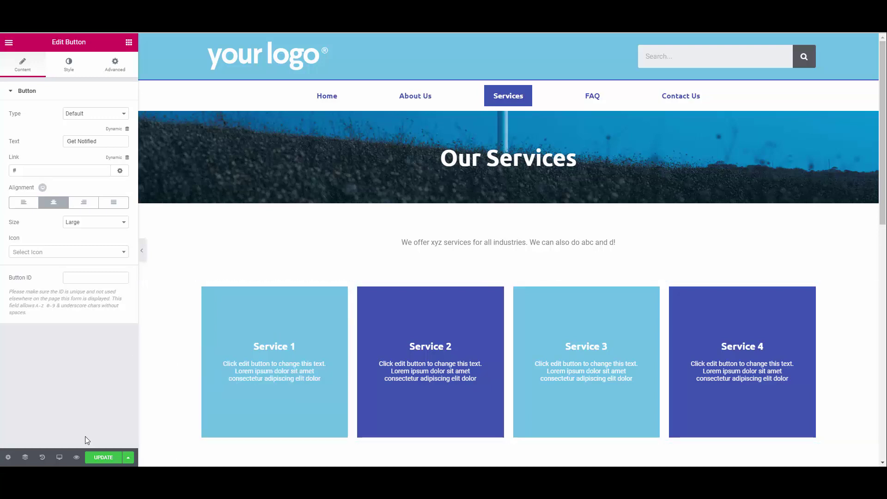
# Step: Publish the updated Services page
pyautogui.click(98, 461)
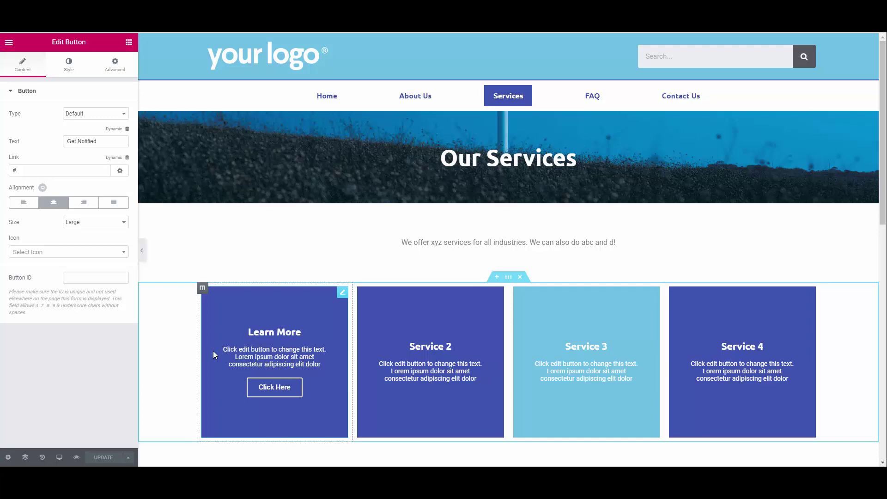
# Step: Save the Services page design as a Page template named 'Inner Page'
pyautogui.click(128, 457)
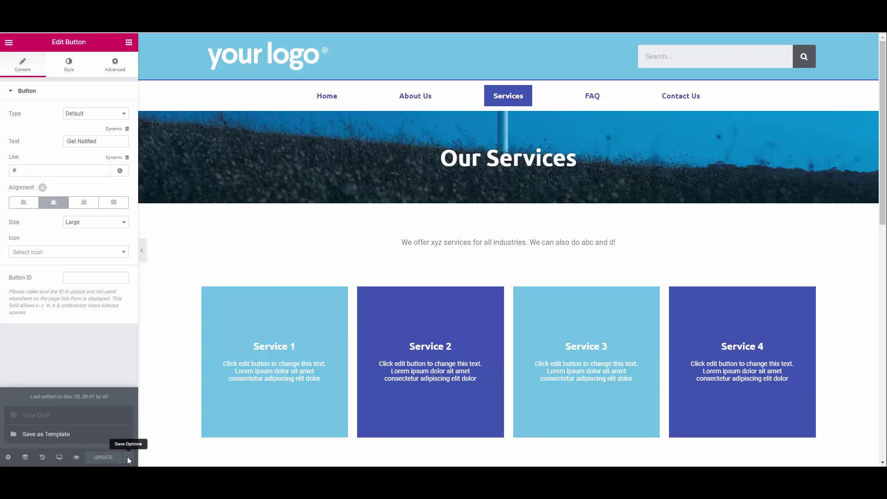
pyautogui.click(68, 439)
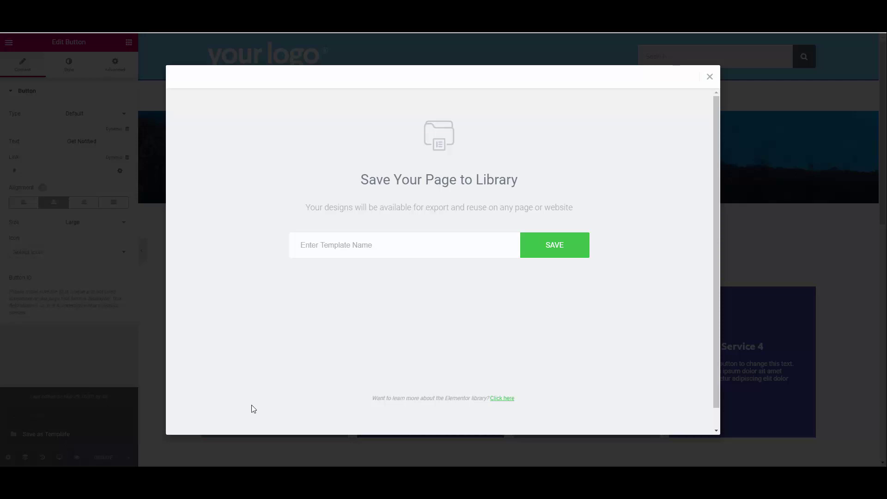
pyautogui.click(425, 245)
pyautogui.write('I')
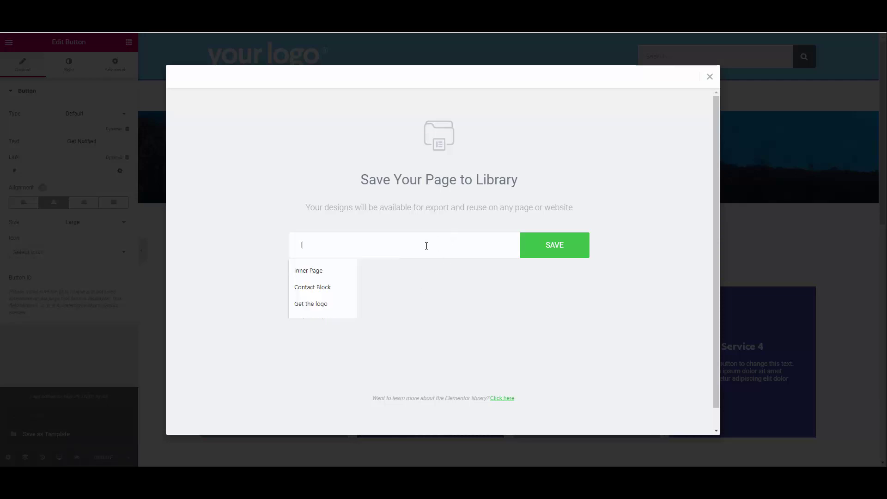
pyautogui.write('nner Page')
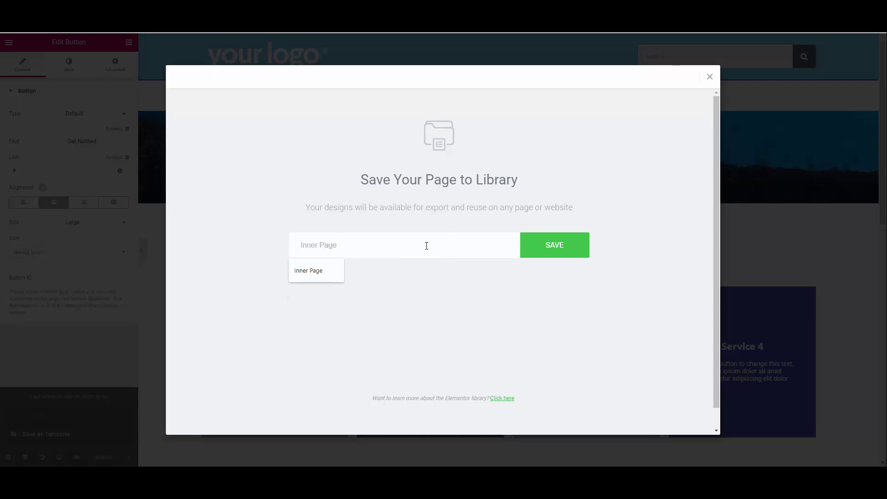
pyautogui.click(570, 254)
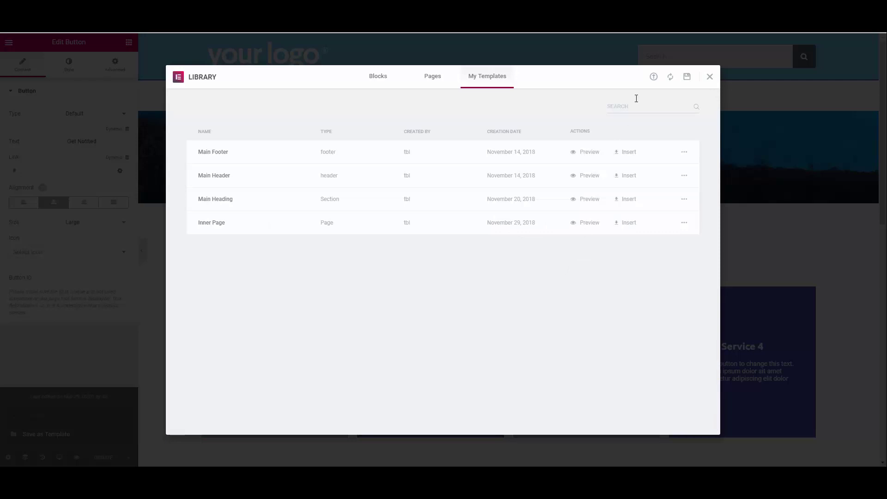
pyautogui.click(710, 78)
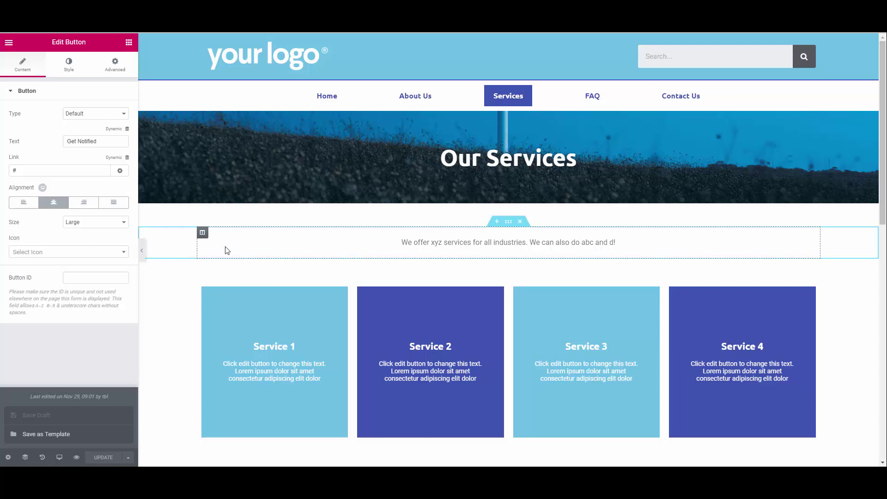
pyautogui.click(10, 44)
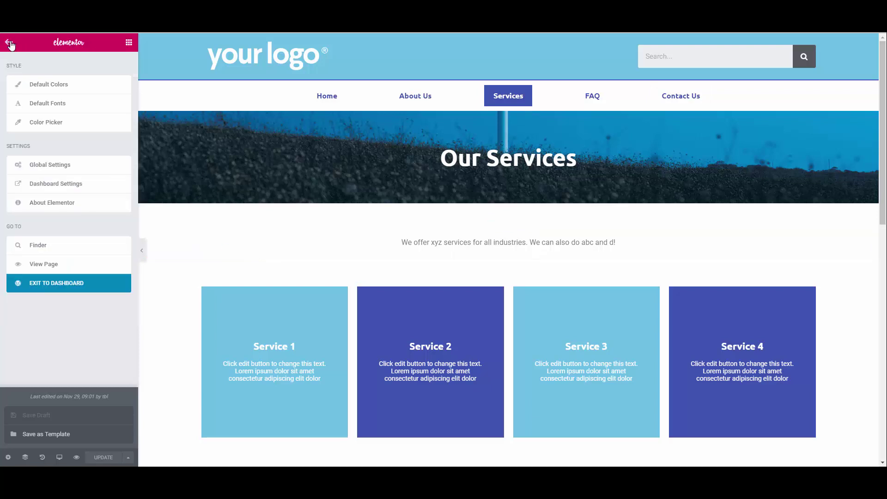
# Step: Leave Elementor for the dashboard and open the Contact Us page from All Pages in Elementor
pyautogui.click(51, 286)
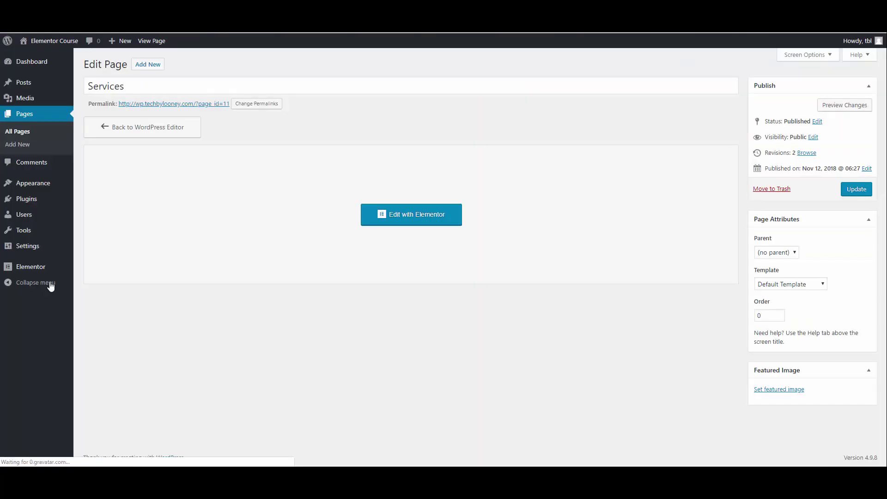
pyautogui.click(24, 134)
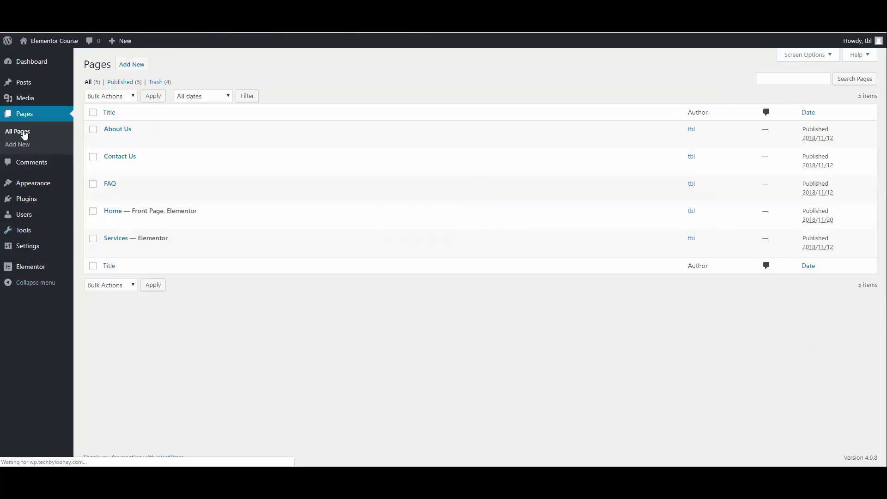
pyautogui.click(119, 159)
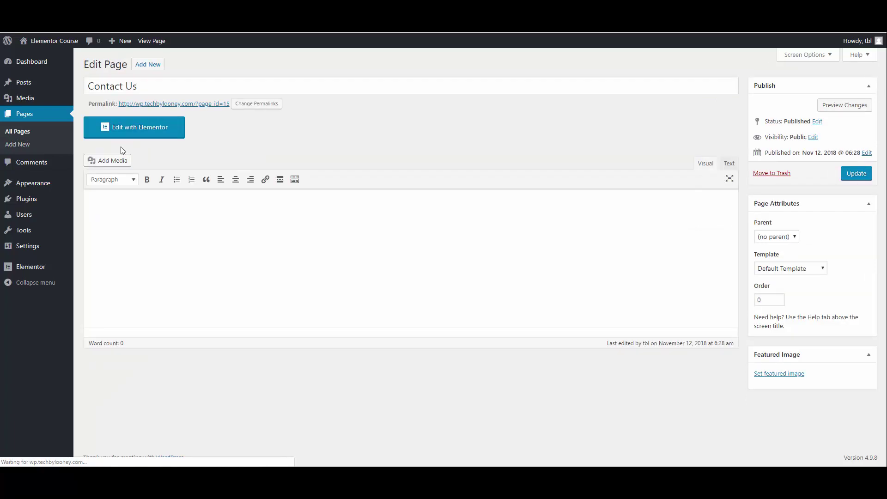
pyautogui.click(124, 128)
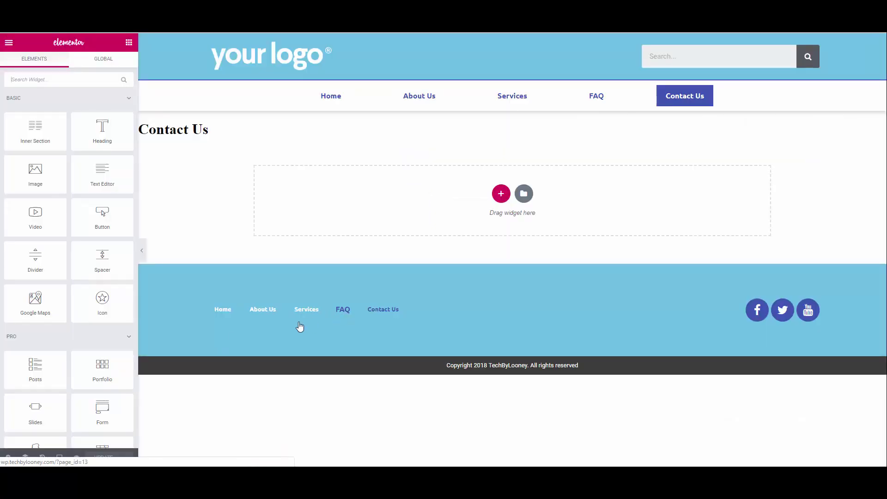
# Step: Switch on Hide Title in the Contact Us page settings
pyautogui.click(8, 457)
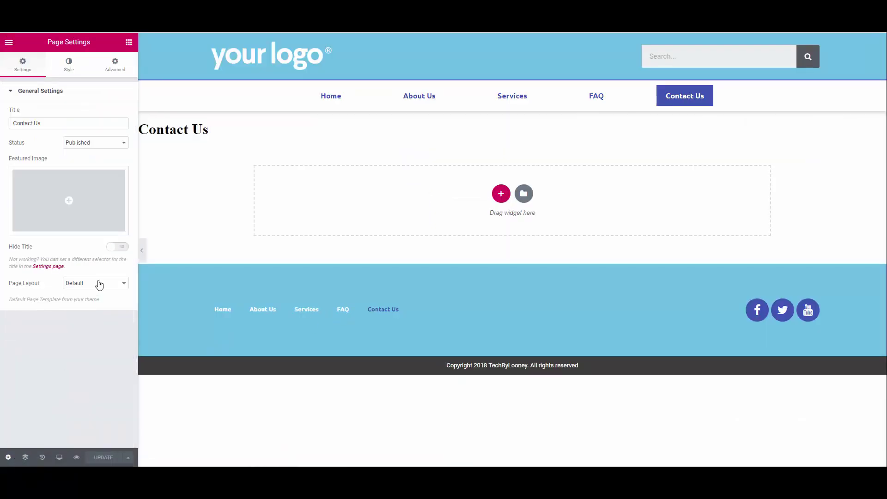
pyautogui.click(118, 247)
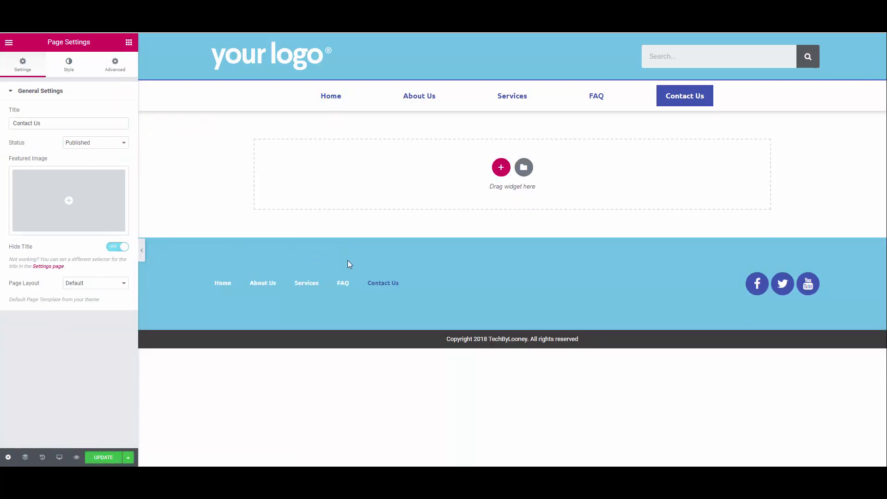
# Step: Insert the saved Inner Page template from My Templates, importing its document settings
pyautogui.click(523, 169)
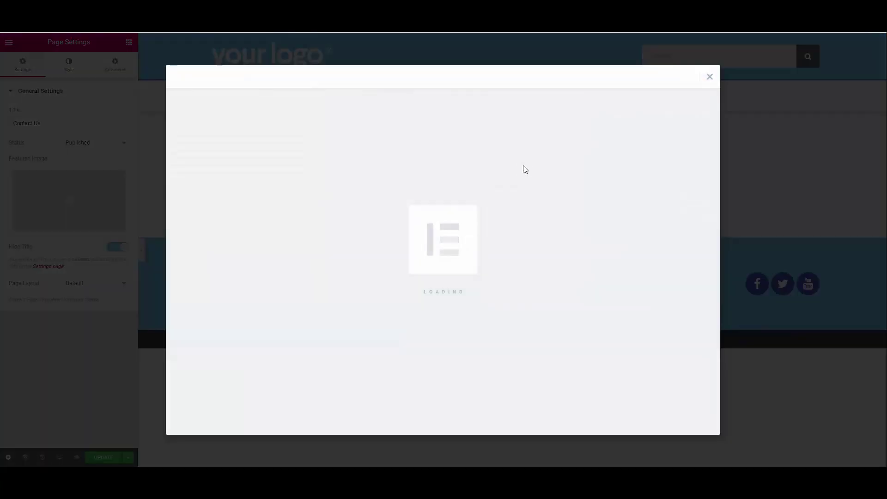
pyautogui.click(496, 79)
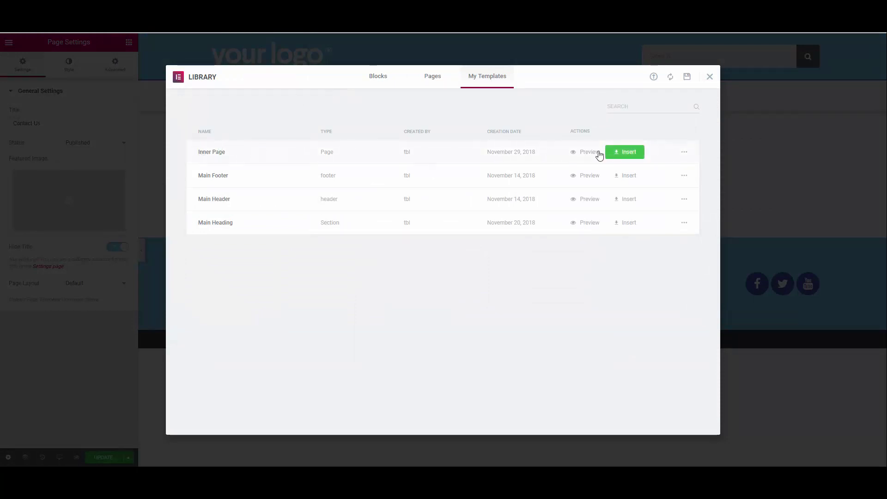
pyautogui.click(626, 152)
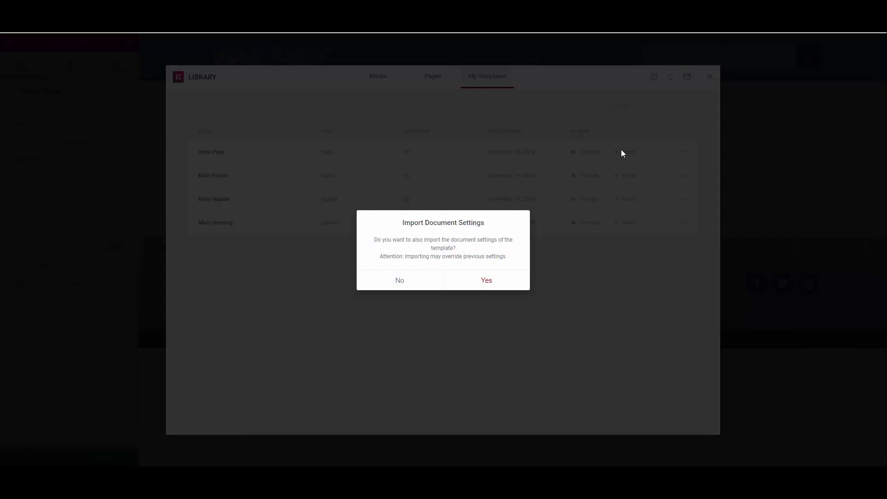
pyautogui.click(487, 280)
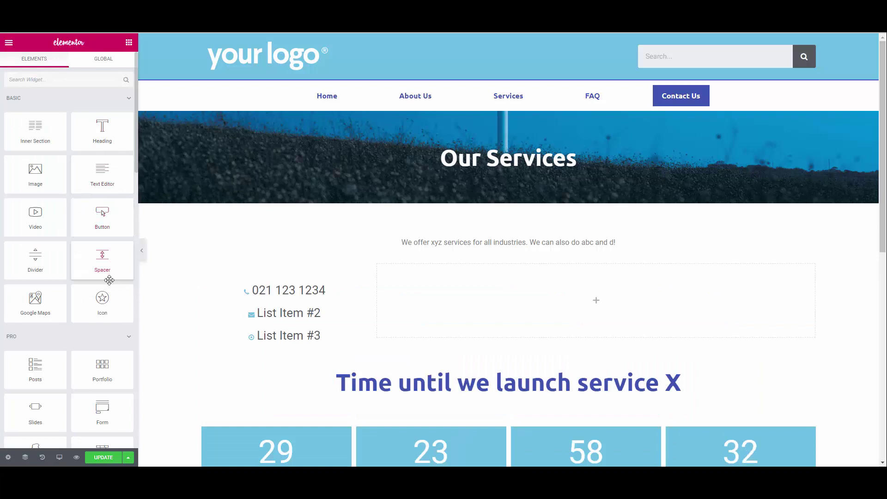
# Step: Place a Form widget in the empty column, hide its labels, and name it 'Contact Us'
pyautogui.scroll(-3, 108, 277)
pyautogui.moveTo(108, 328); pyautogui.dragTo(564, 310)
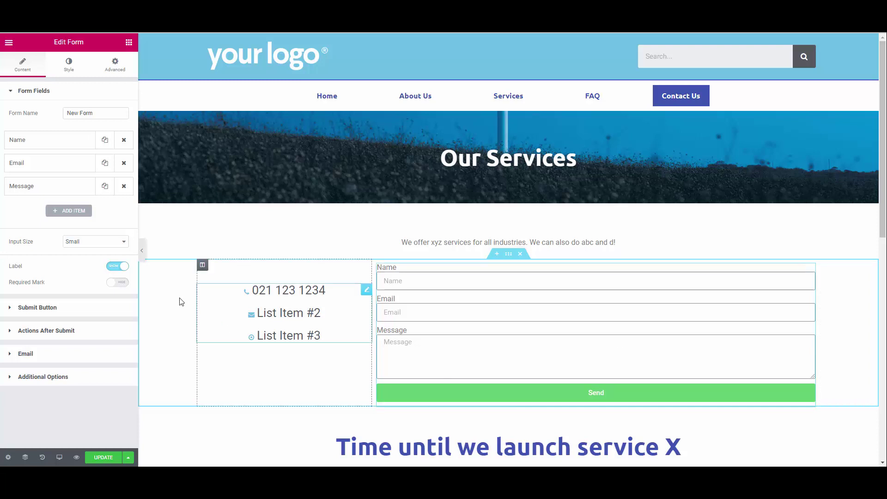
pyautogui.click(113, 267)
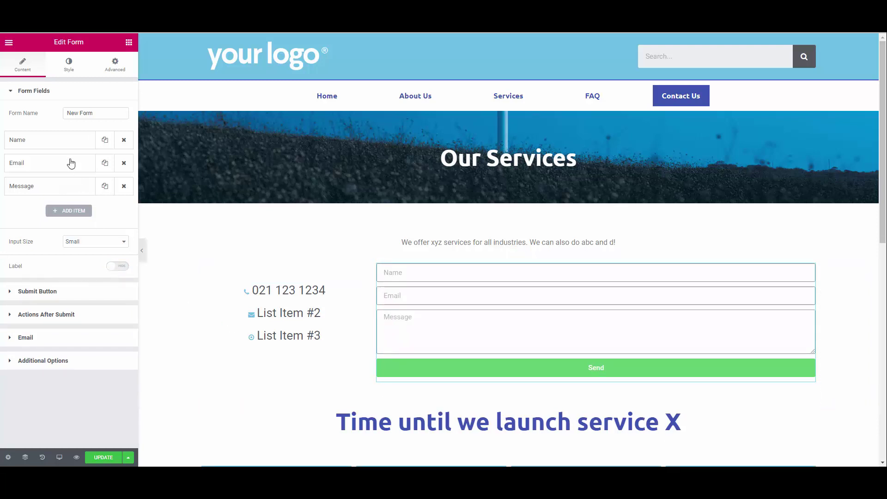
pyautogui.moveTo(93, 113); pyautogui.dragTo(50, 115)
pyautogui.write('C')
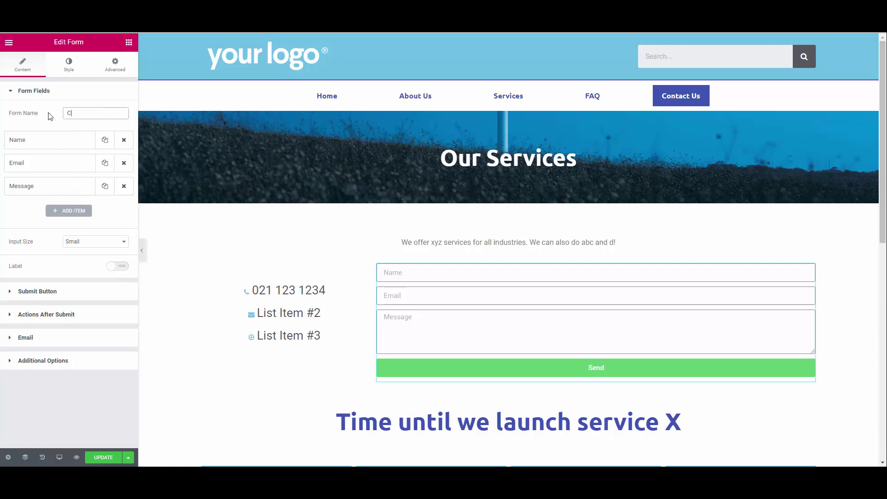
pyautogui.write('ontact Us')
# Step: Set the Name and Email fields' column width to 50% so they sit side by side
pyautogui.click(59, 141)
pyautogui.click(103, 256)
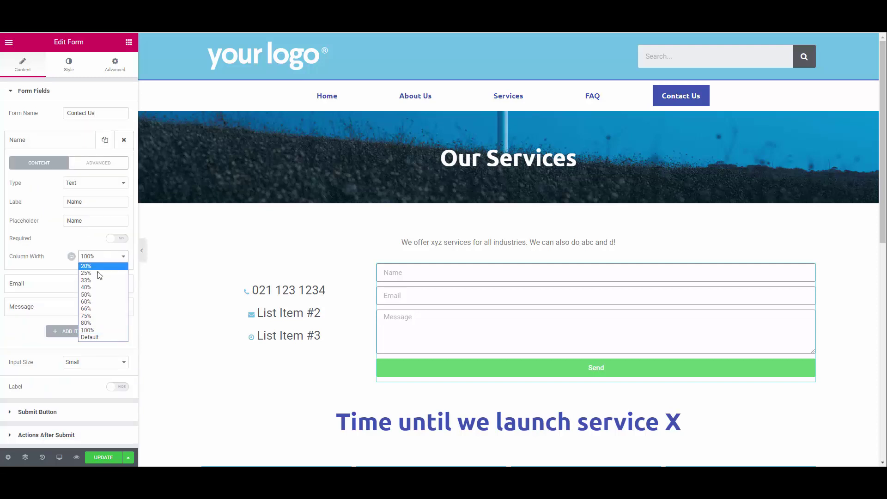
pyautogui.click(93, 293)
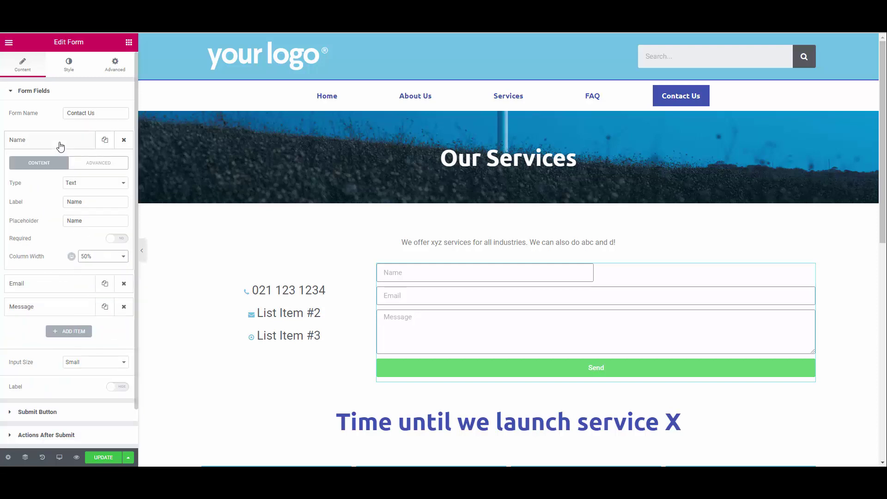
pyautogui.click(60, 140)
pyautogui.click(59, 164)
pyautogui.click(97, 279)
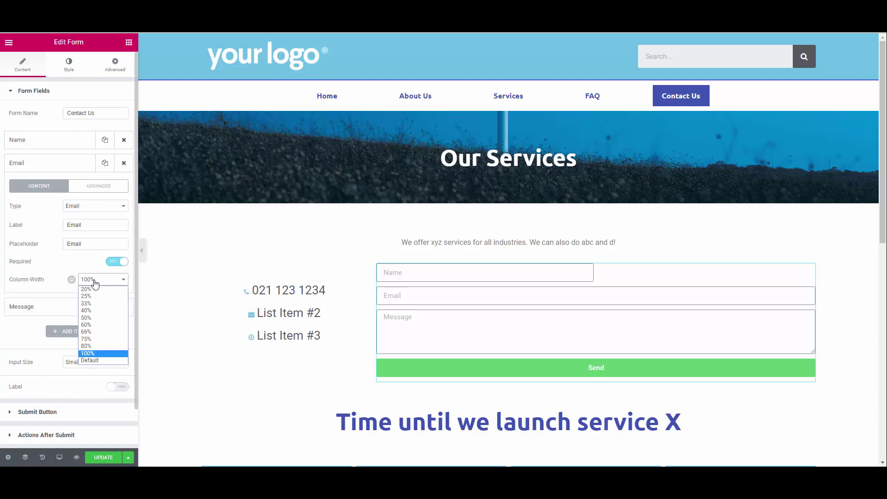
pyautogui.click(91, 318)
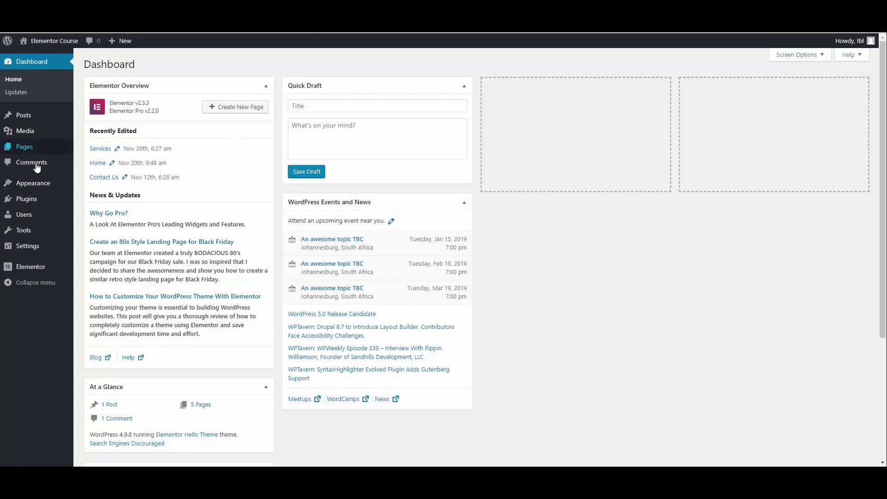
# Step: Review the Integrations tab of Elementor's Settings, including reCAPTCHA and MailChimp
pyautogui.moveTo(29, 269)
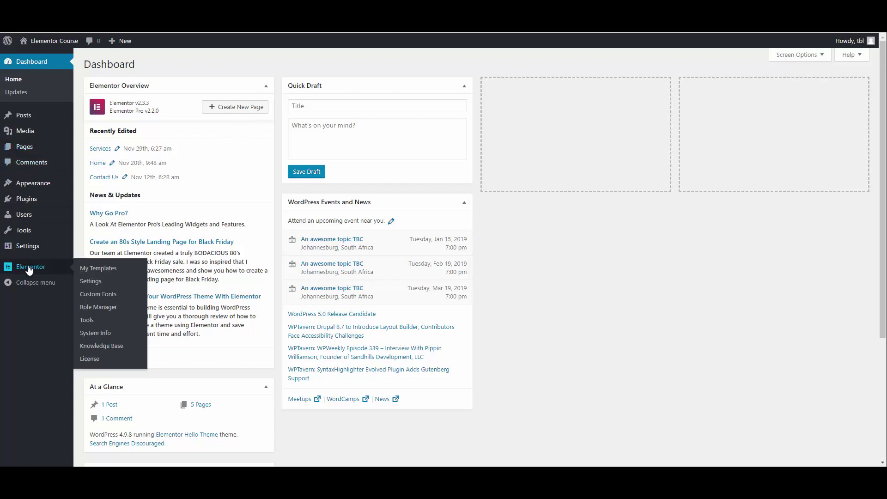
pyautogui.click(100, 282)
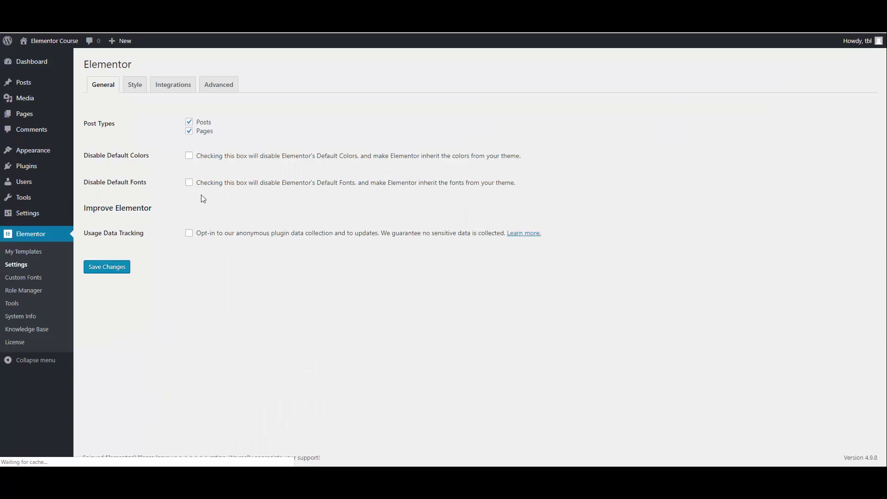
pyautogui.click(173, 84)
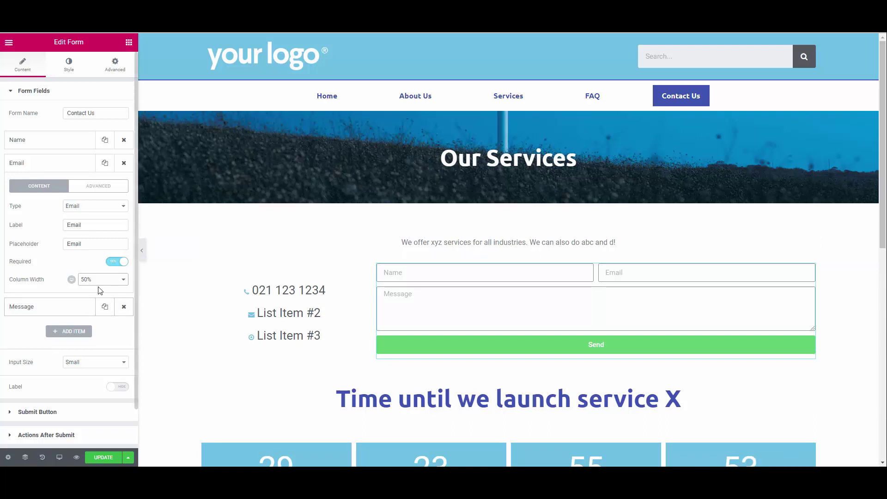
# Step: Duplicate the Email field three times, then delete all three duplicates
pyautogui.click(106, 164)
pyautogui.click(105, 164)
pyautogui.click(105, 164)
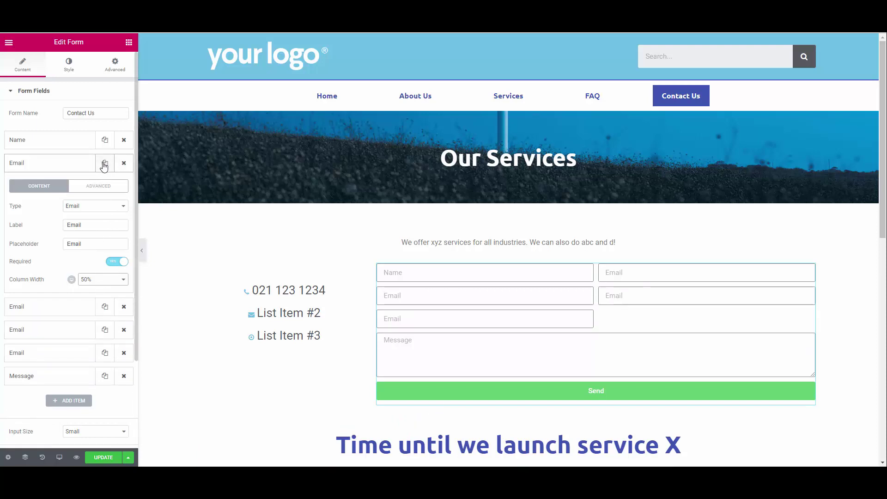
pyautogui.click(123, 165)
pyautogui.click(123, 165)
pyautogui.click(123, 165)
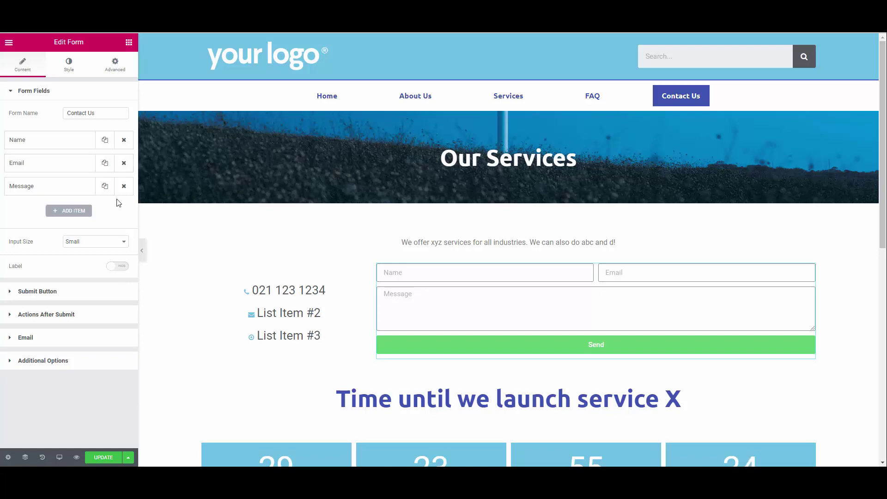
# Step: Widen the form's column and row gaps
pyautogui.click(69, 66)
pyautogui.moveTo(23, 122); pyautogui.dragTo(36, 152)
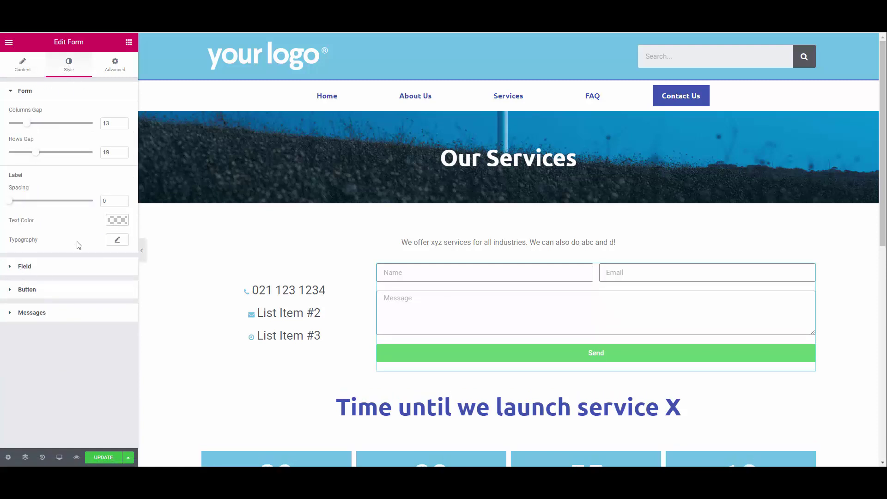
pyautogui.click(24, 266)
# Step: Make the button blue with a light-blue hover background and a Push hover animation
pyautogui.click(26, 307)
pyautogui.click(117, 183)
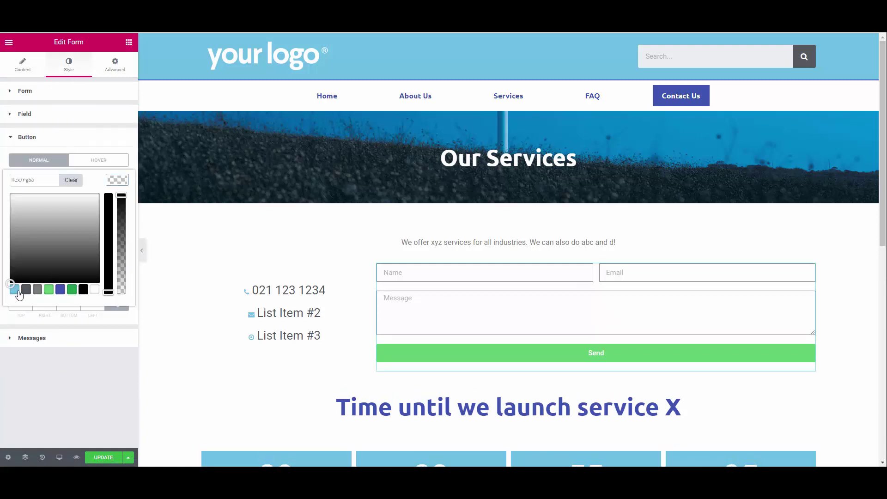
pyautogui.click(60, 289)
pyautogui.click(99, 160)
pyautogui.click(118, 180)
pyautogui.click(14, 289)
pyautogui.click(44, 229)
pyautogui.click(37, 282)
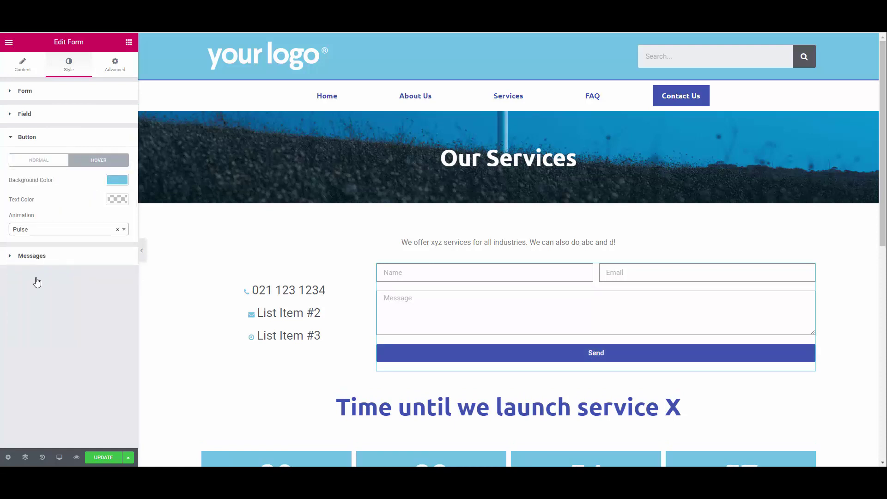
pyautogui.click(44, 229)
pyautogui.click(29, 312)
# Step: Give the submit button an envelope icon and change its label from Send to Submit
pyautogui.click(22, 65)
pyautogui.click(37, 287)
pyautogui.click(52, 237)
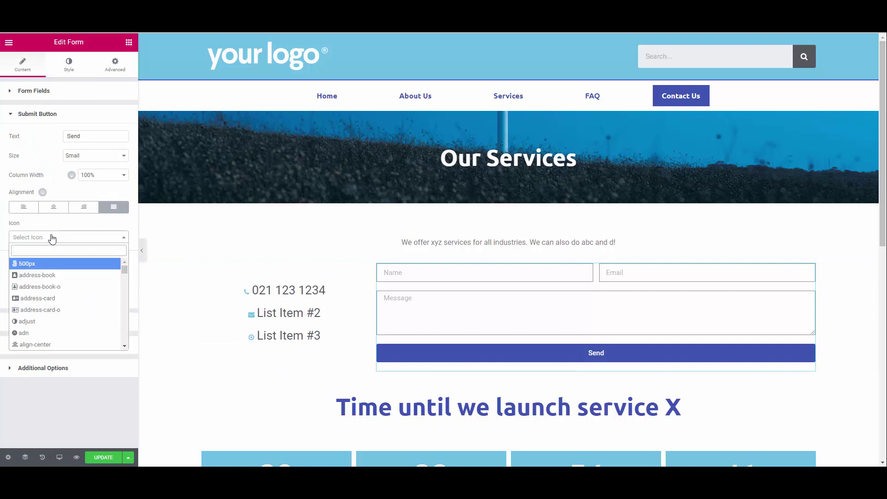
pyautogui.write('envelope')
pyautogui.click(40, 266)
pyautogui.doubleClick(95, 135)
pyautogui.write('Submit')
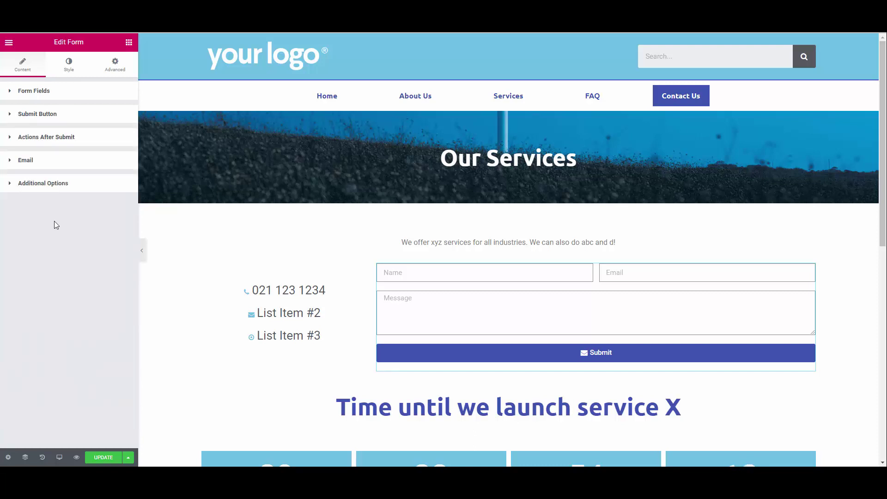
# Step: Review the Actions After Submit list, keeping only Email, and expand the Email settings
pyautogui.click(61, 142)
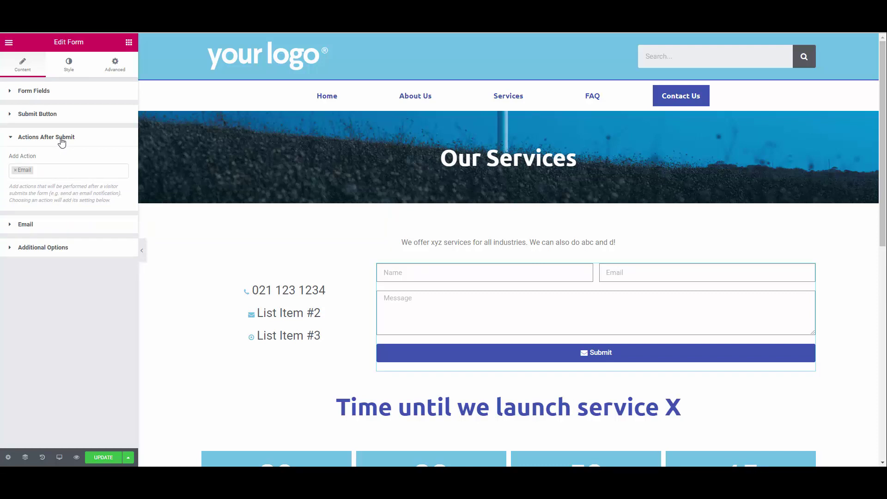
pyautogui.click(69, 171)
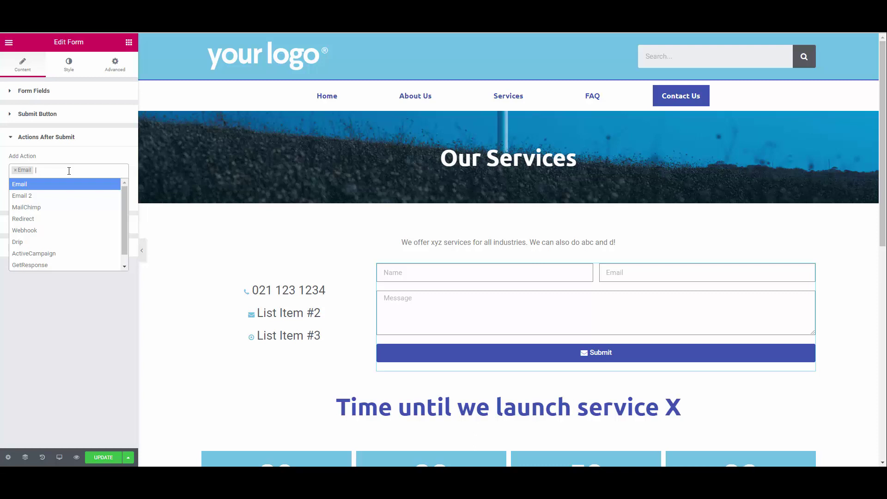
pyautogui.click(70, 295)
pyautogui.click(25, 224)
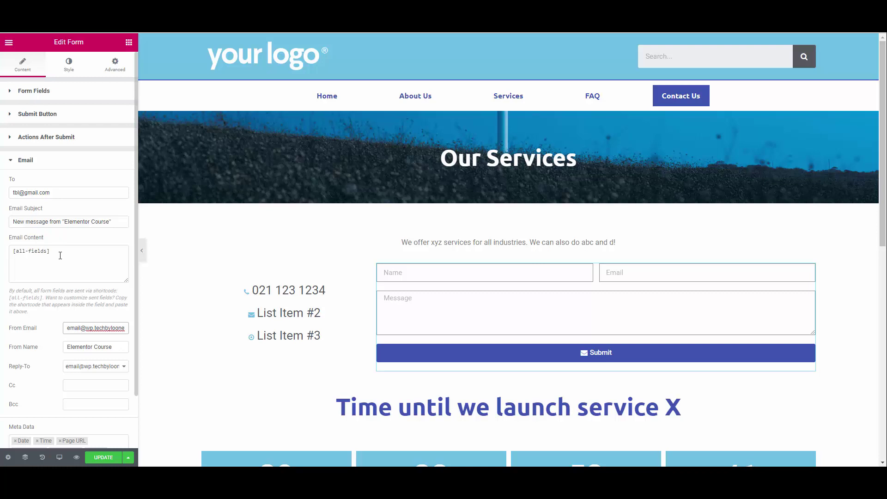
# Step: Set From Email to the site's address, From Name to 'TBL Website', and Reply-To to Email Field
pyautogui.click(75, 327)
pyautogui.hotkey('ctrl', 'a')
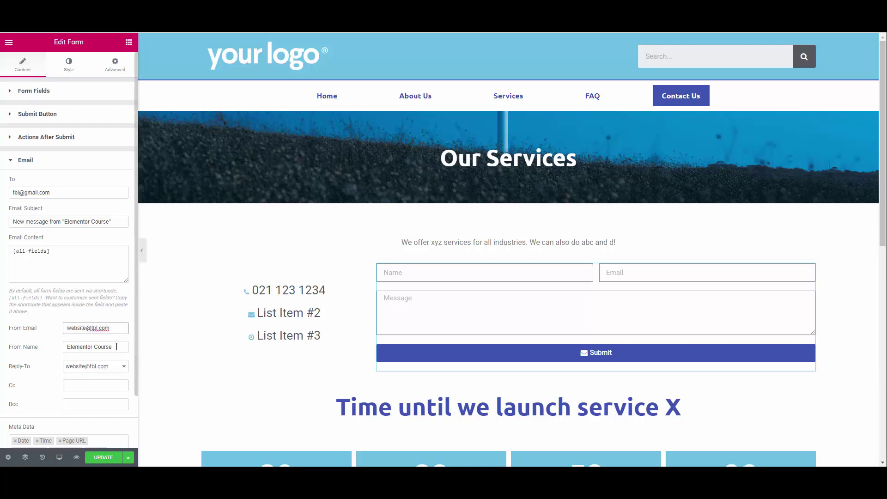
pyautogui.press('Tab')
pyautogui.write('TBL Website')
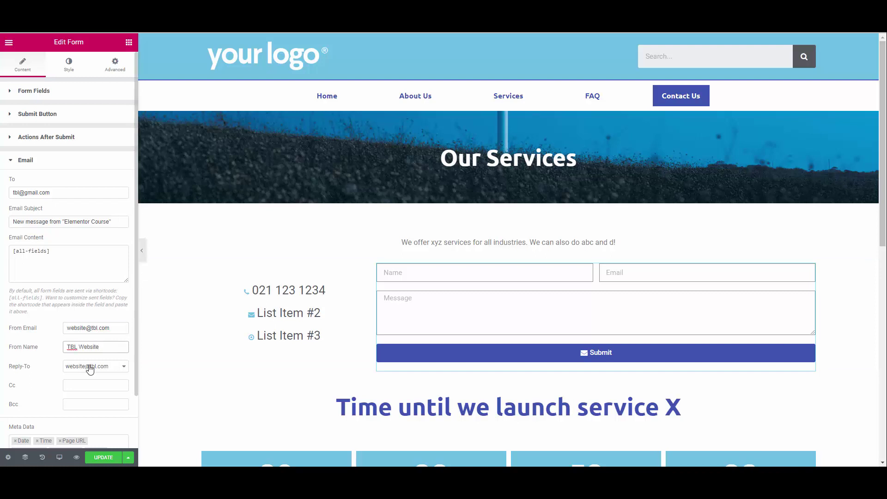
pyautogui.click(89, 368)
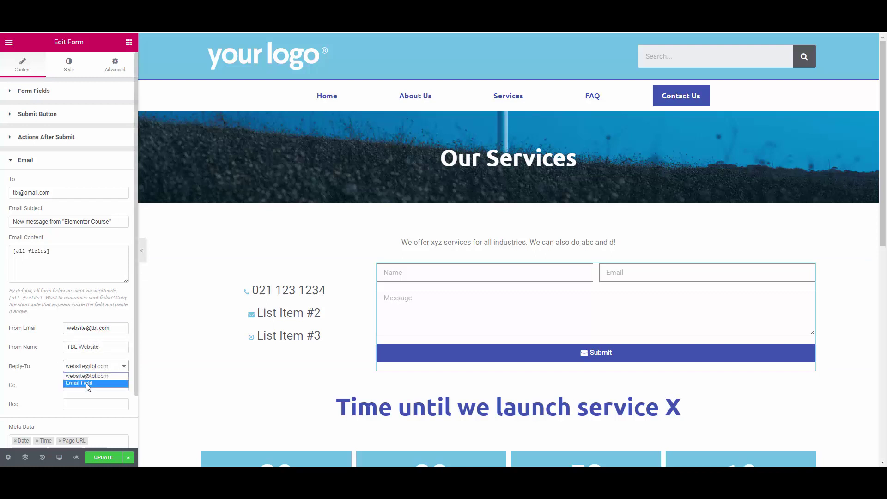
pyautogui.click(88, 384)
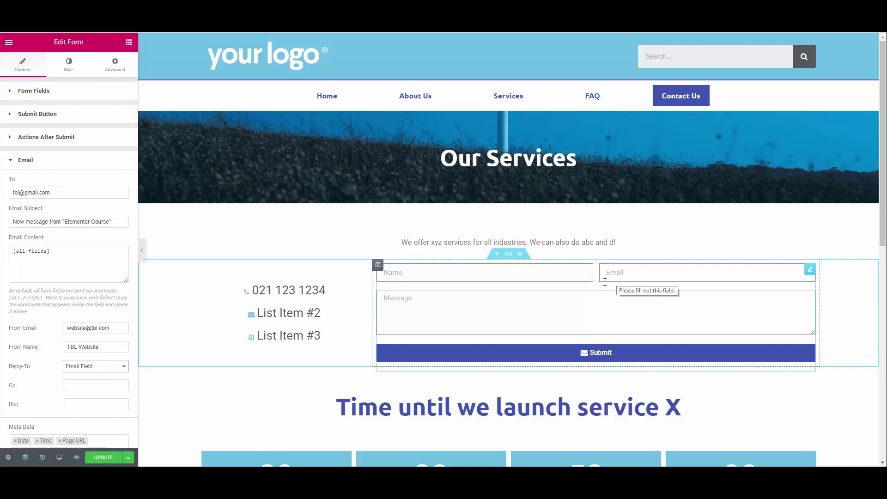
pyautogui.scroll(-2, 55, 388)
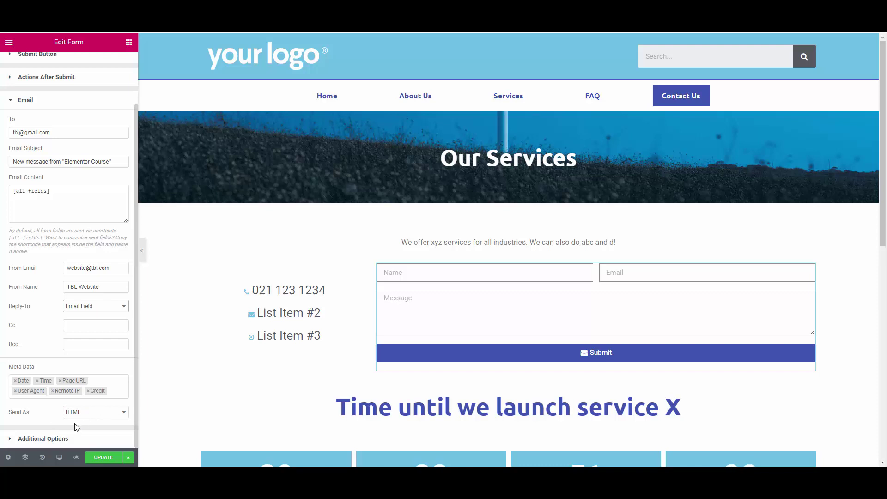
# Step: Under Additional Options, set the Form ID to contact_form and turn on Custom Messages
pyautogui.click(58, 437)
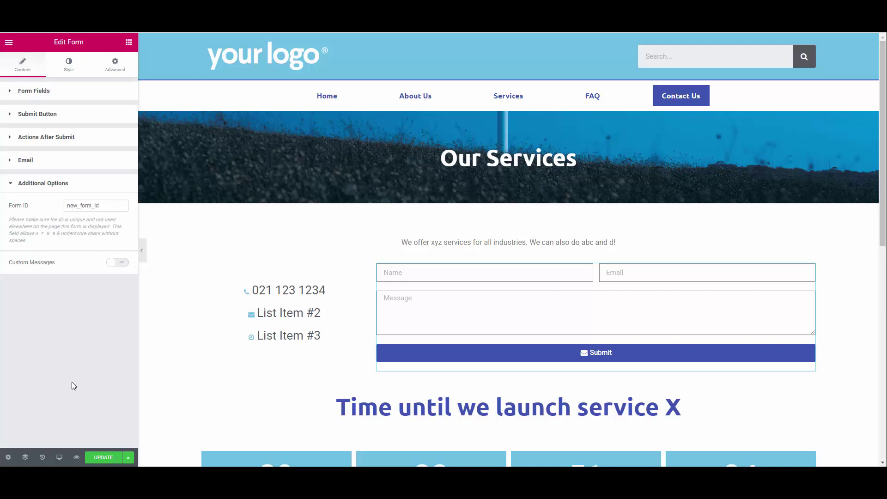
pyautogui.moveTo(99, 205); pyautogui.dragTo(54, 205)
pyautogui.write('contact_form')
pyautogui.click(117, 262)
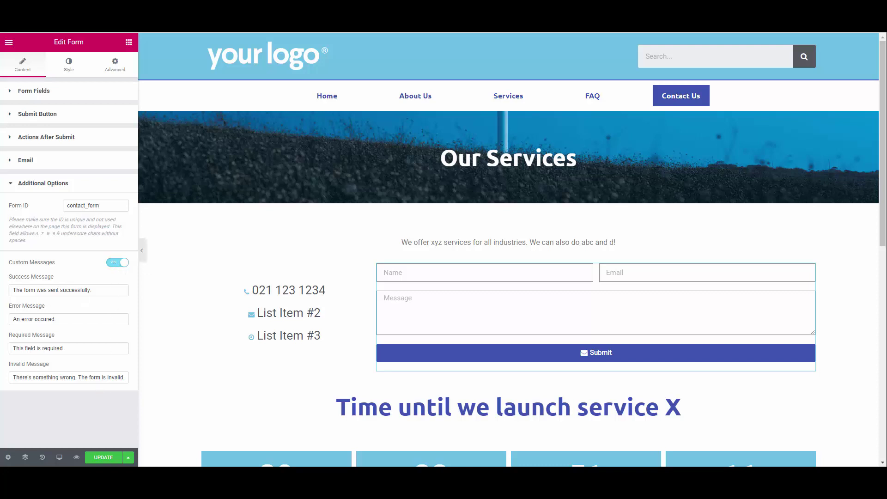
pyautogui.scroll(-1, 294, 366)
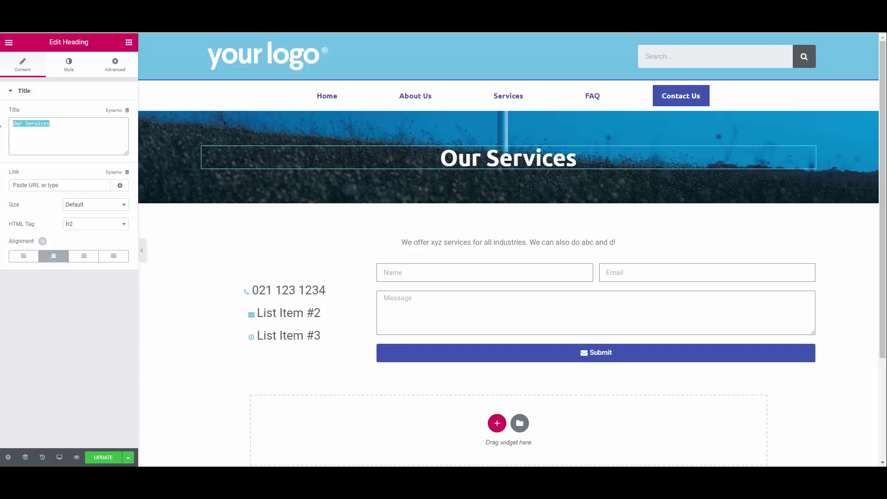
# Step: Retitle the banner heading 'Contact Us' and change the intro line to 'Contact us using the details below.'
pyautogui.write('Contact Us')
pyautogui.click(222, 242)
pyautogui.hotkey('ctrl', 'a')
pyautogui.write('Cont')
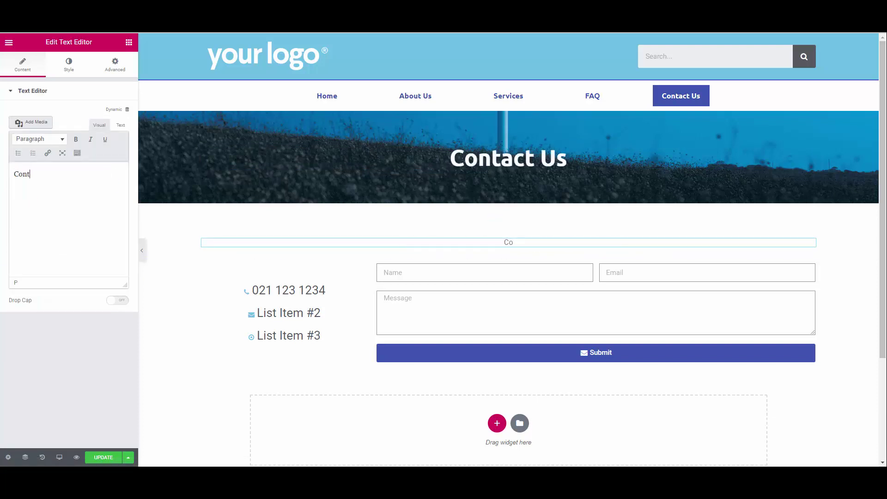
pyautogui.write('act us using the details below.')
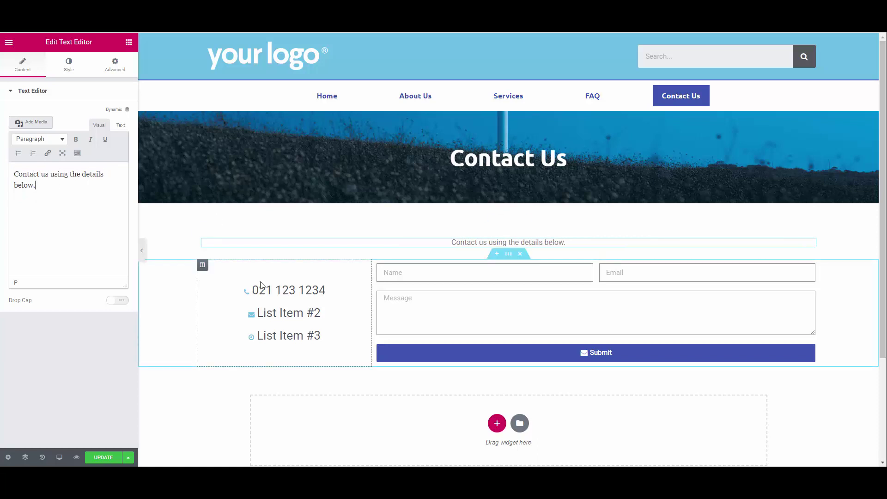
pyautogui.click(128, 42)
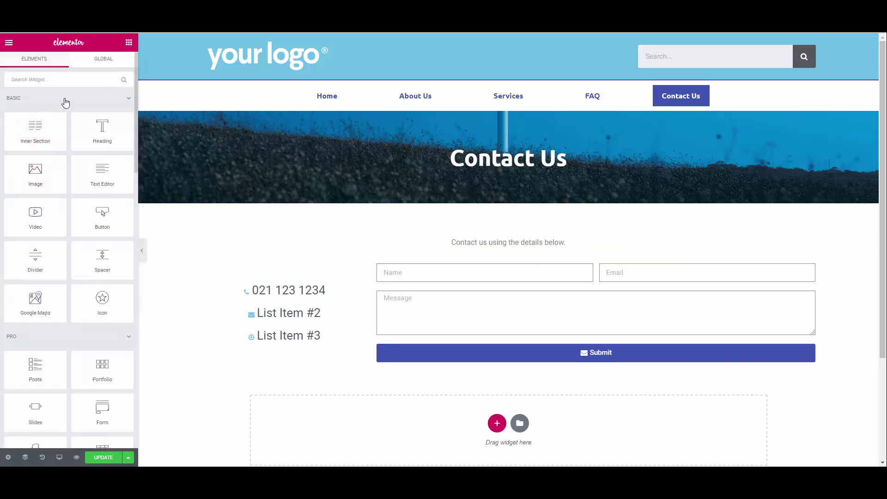
pyautogui.click(63, 79)
# Step: Add a Google Maps widget below the contact form, set its address to 'cape town', and save
pyautogui.write('maps')
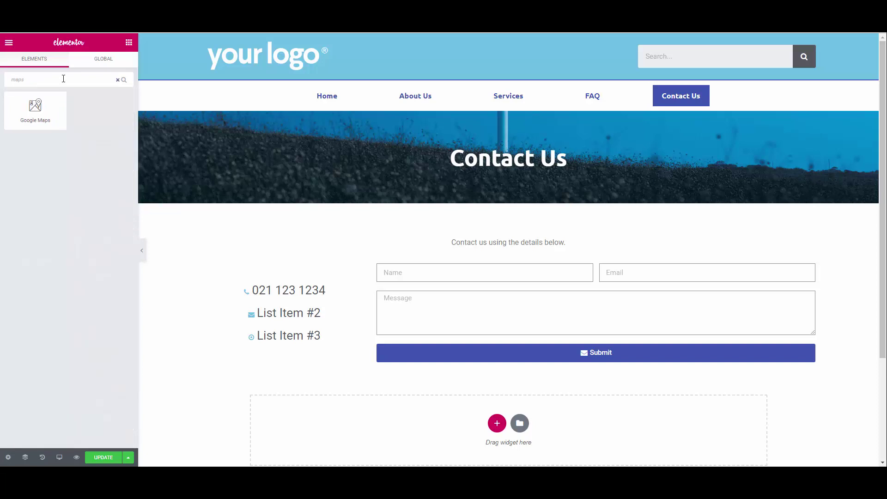
pyautogui.moveTo(35, 108); pyautogui.dragTo(504, 419)
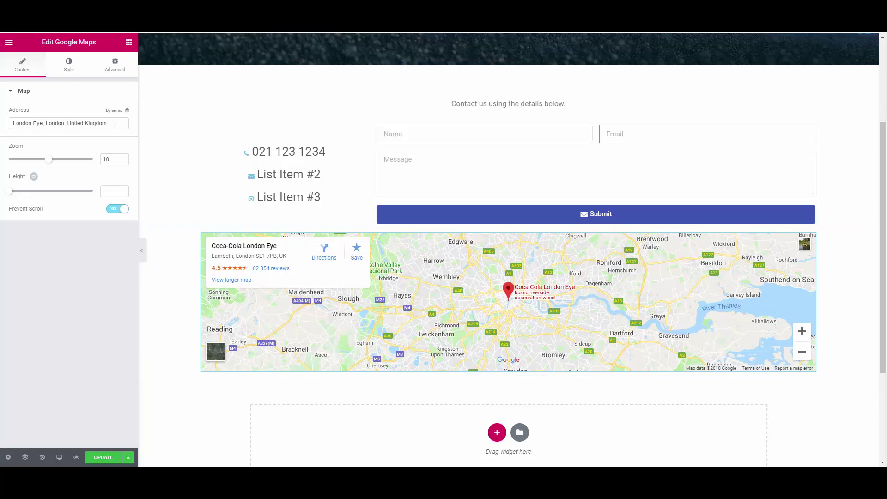
pyautogui.moveTo(113, 123); pyautogui.dragTo(10, 120)
pyautogui.write('cape town')
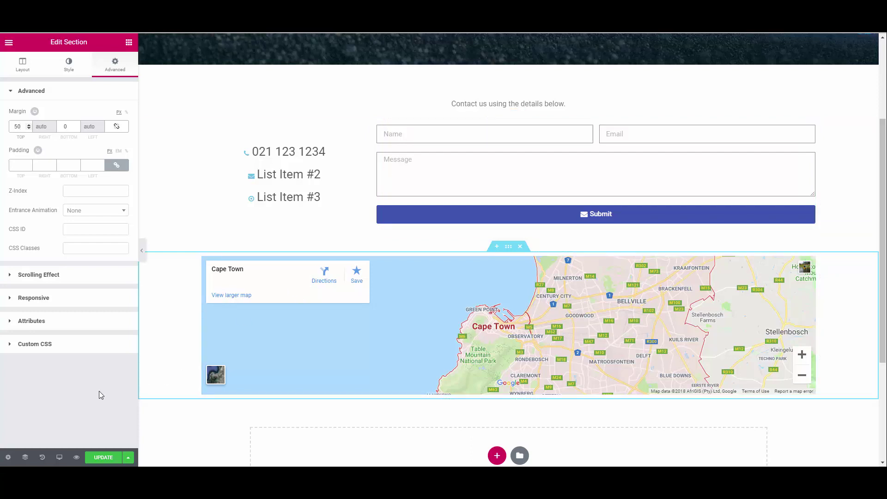
pyautogui.click(99, 457)
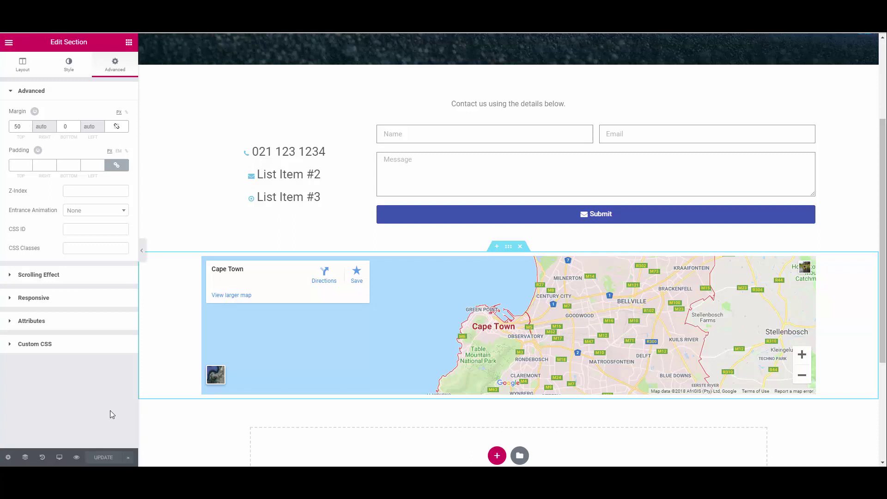